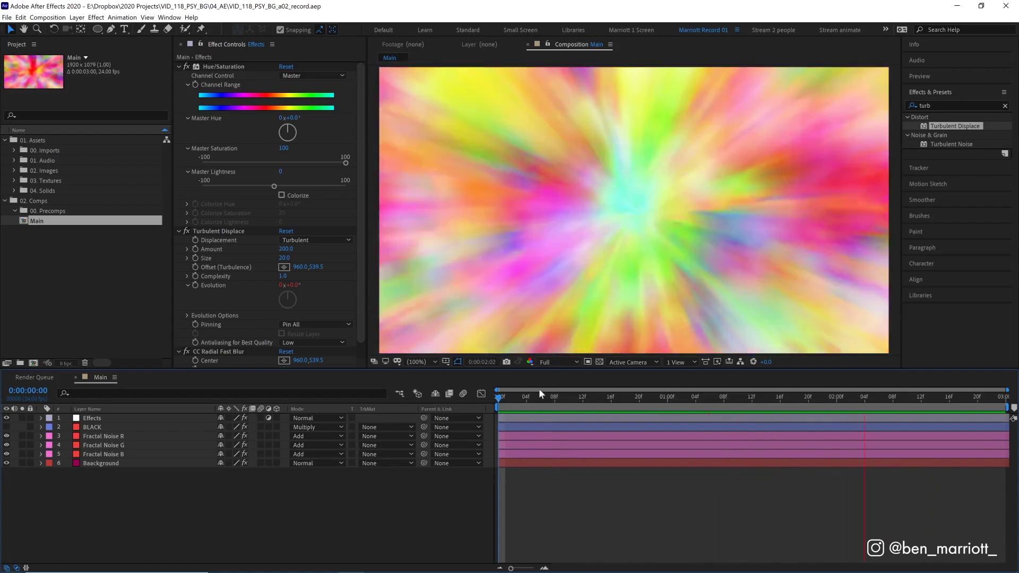
Delete all six existing layers and create a new solid named Noise.
key(space)
drag(516, 419, 524, 455)
key(Delete)
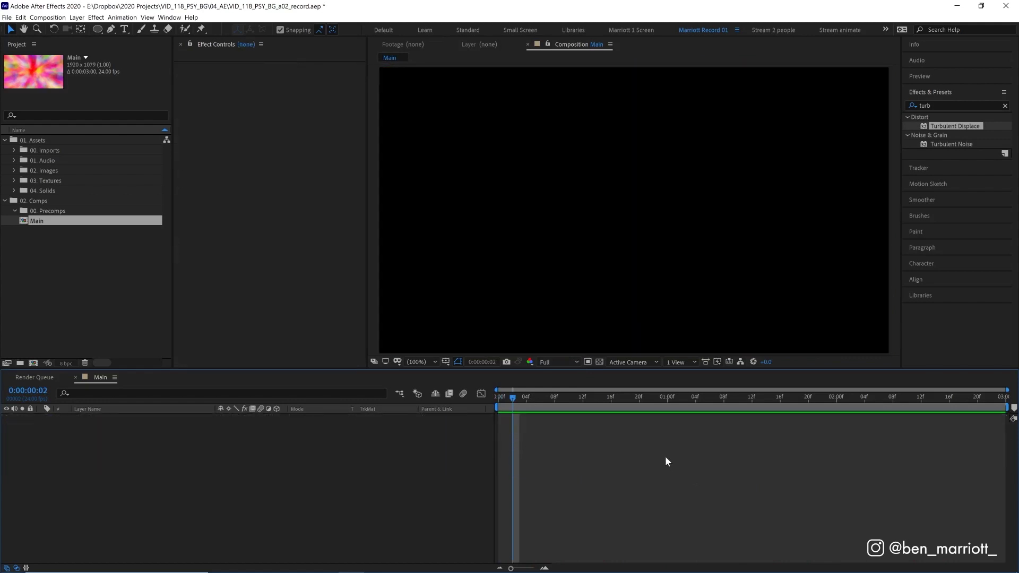
key(ctrl+y)
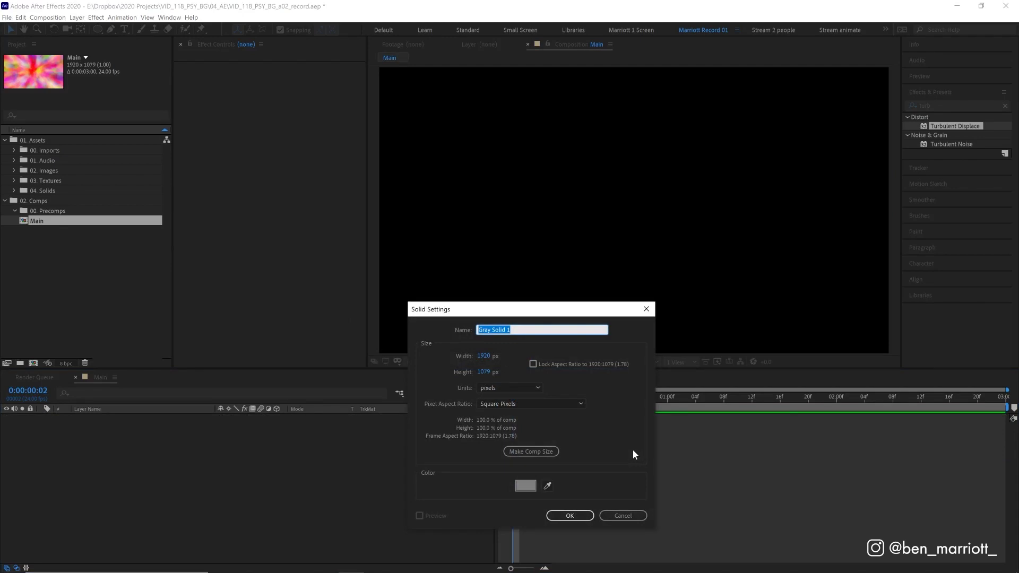
text(Noise)
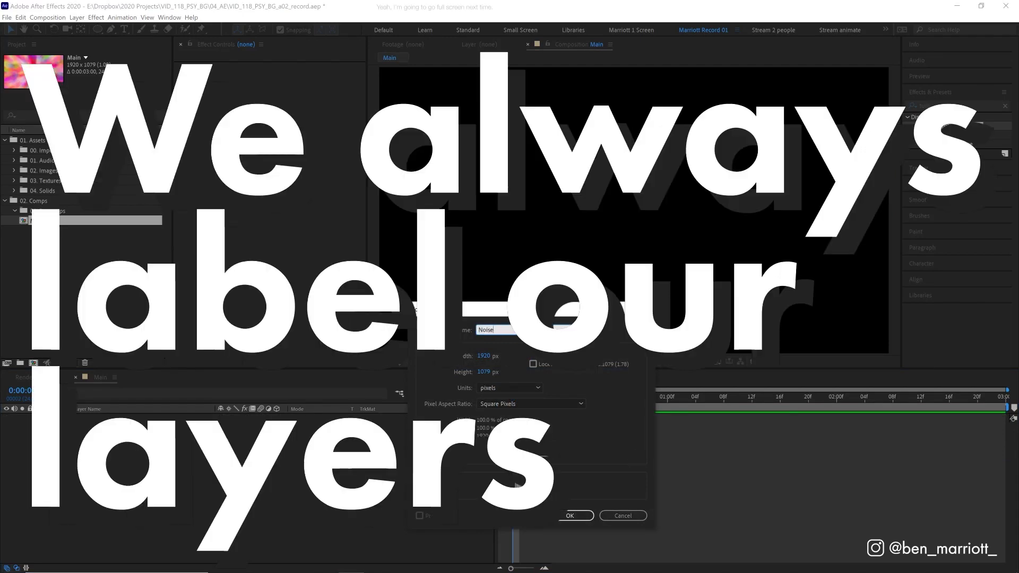
key(Return)
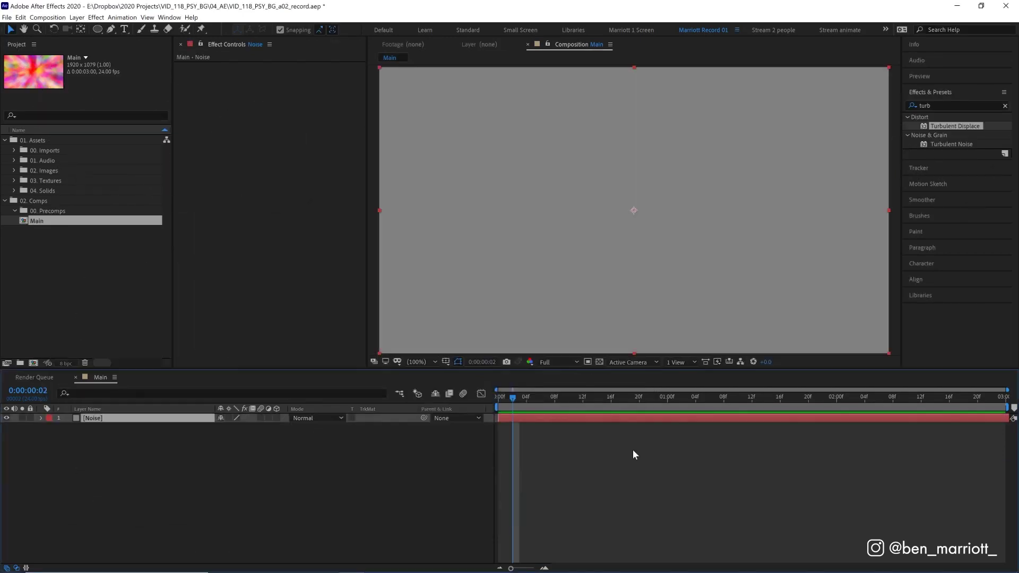
Apply Fractal Noise to the Noise solid with Contrast 300 and Scale 200.
click(935, 107)
text(frac)
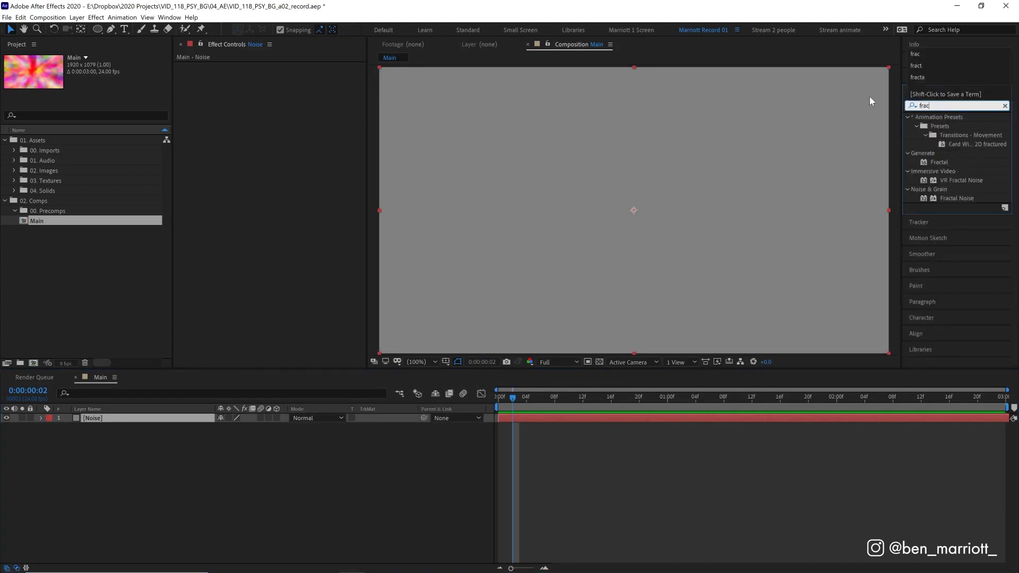
drag(957, 198, 766, 259)
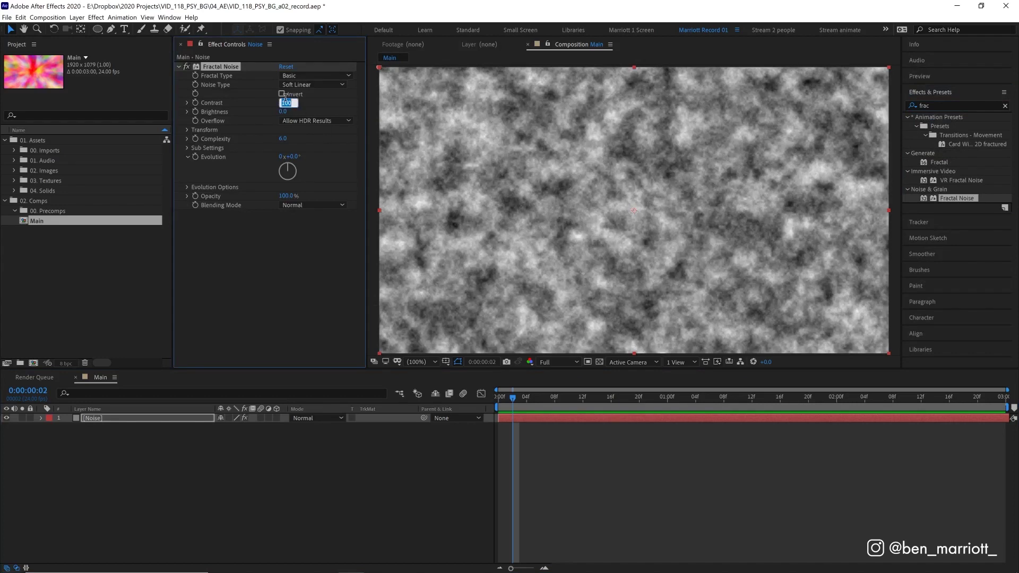
text(300)
key(Return)
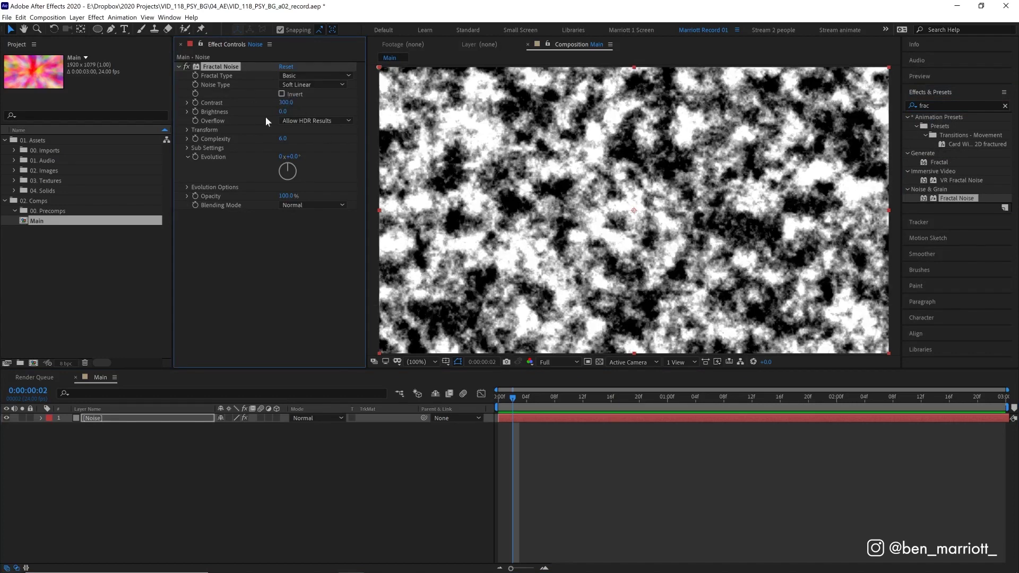
click(187, 130)
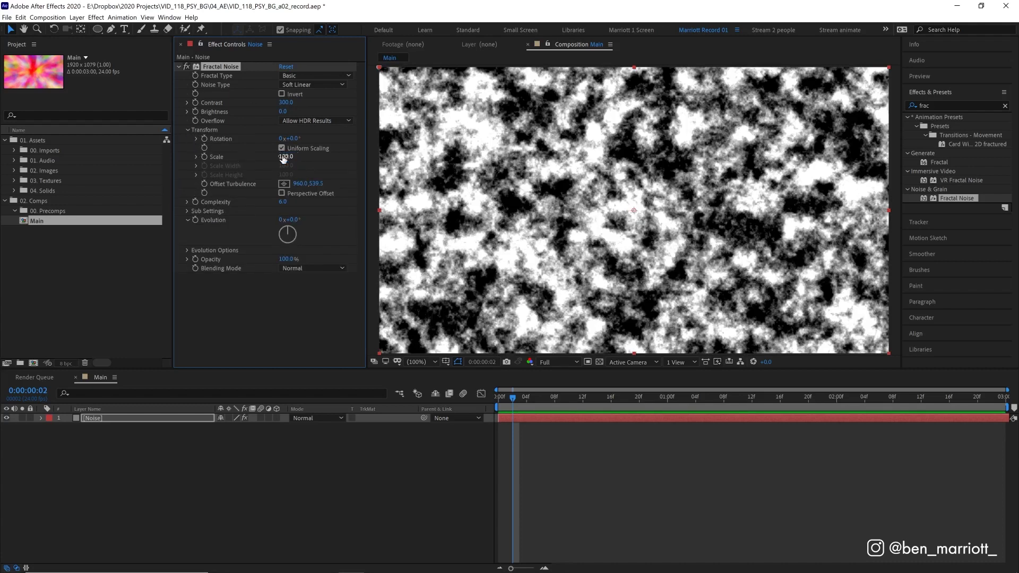
text(200)
key(Return)
key(space)
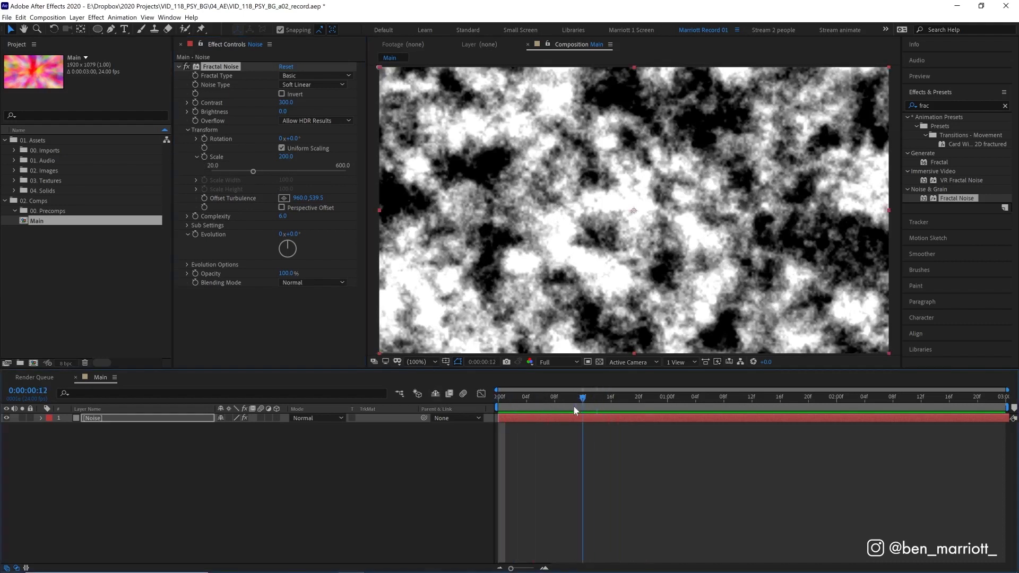
drag(574, 406, 562, 295)
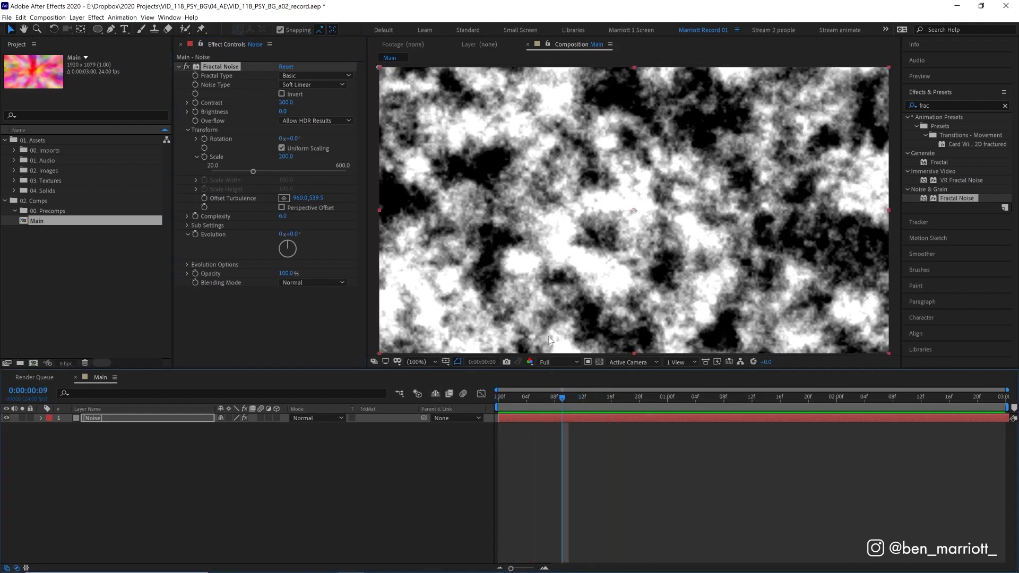
Drive the Fractal Noise Evolution with the expression time*400.
alt+click(194, 234)
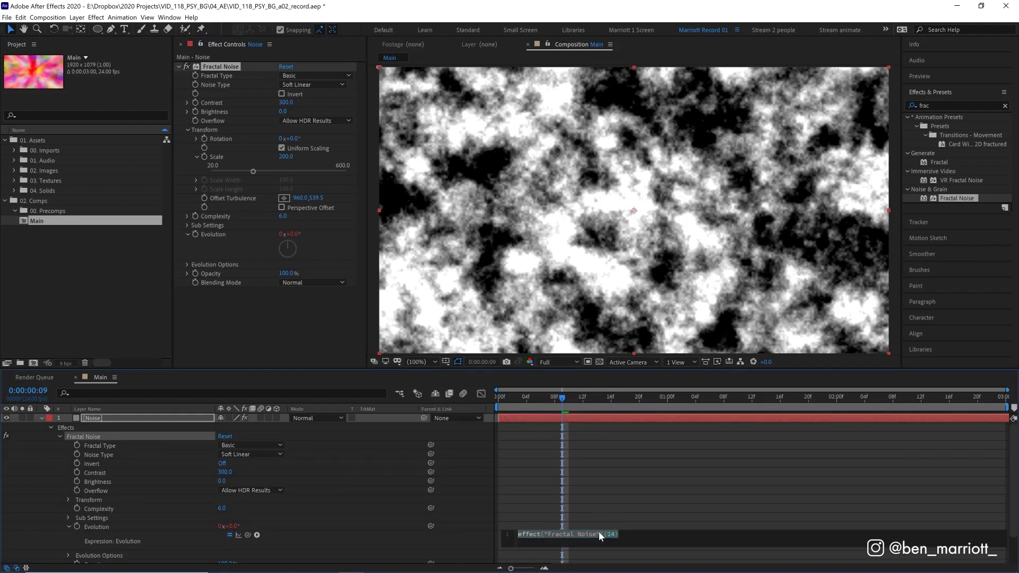
text(tim)
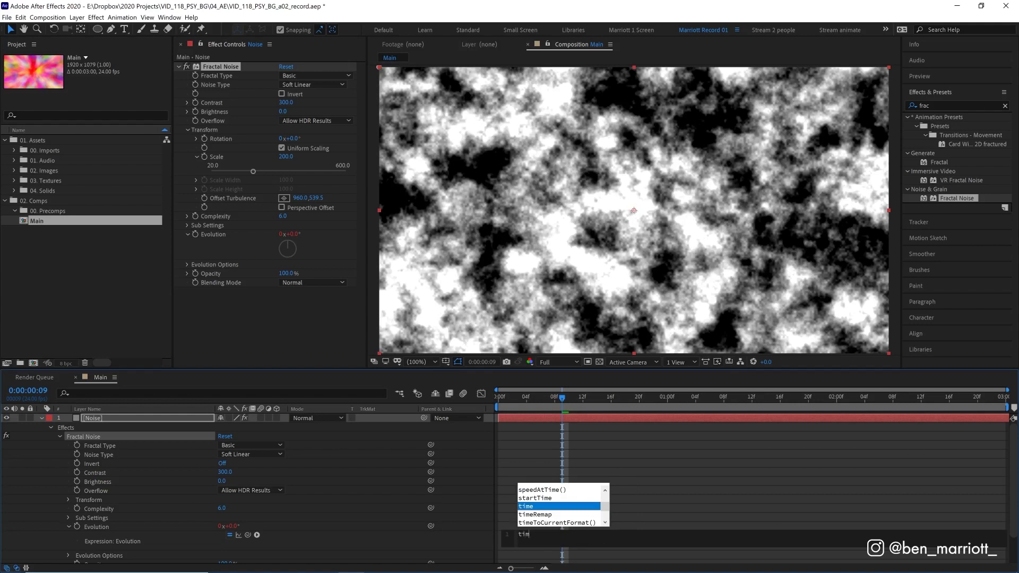
text(e*)
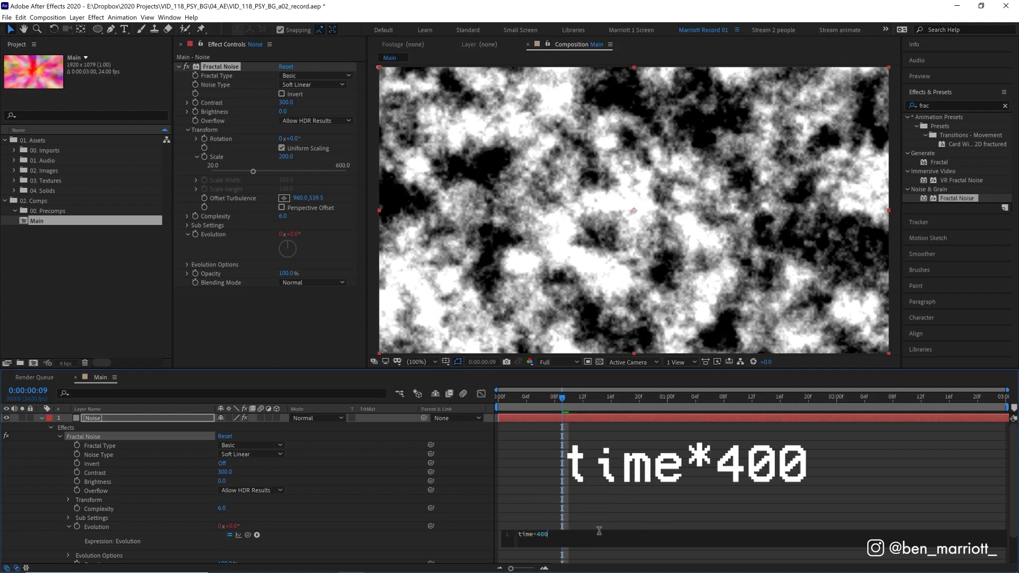
text(400)
click(573, 443)
key(Home)
key(space)
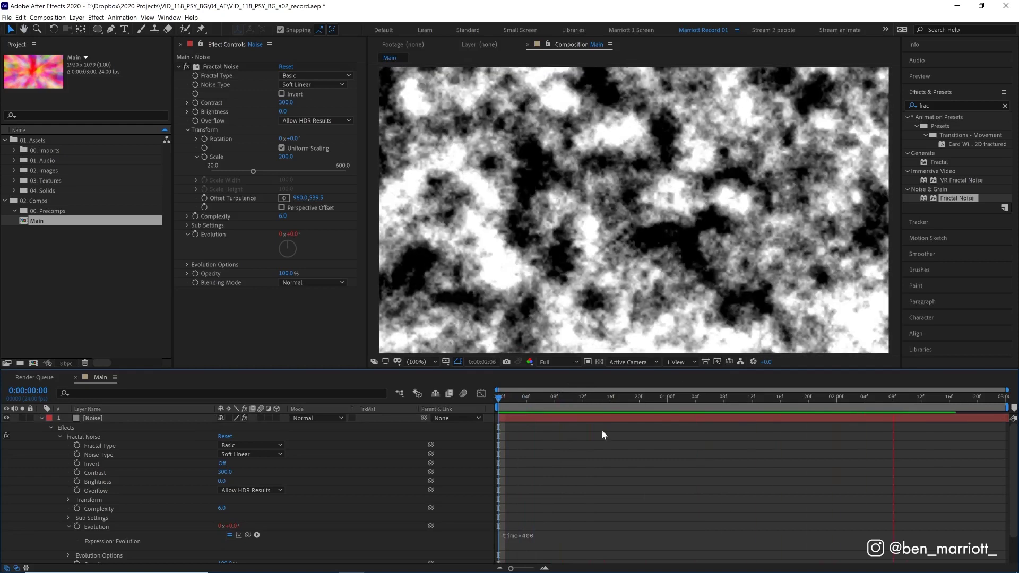
Preview the evolving noise from the start and collapse the Noise layer's properties.
click(526, 535)
click(541, 534)
click(552, 406)
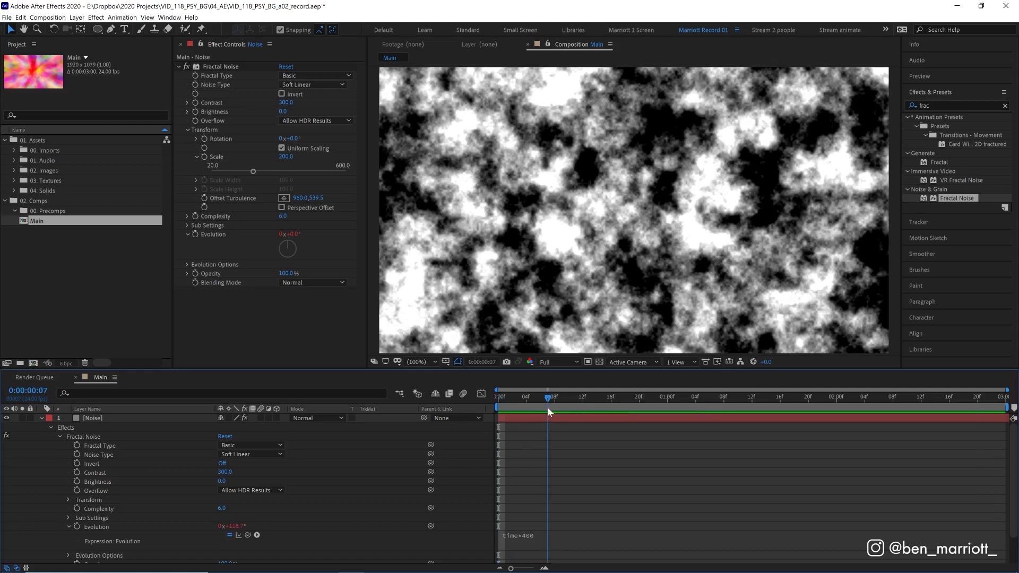
click(509, 397)
key(space)
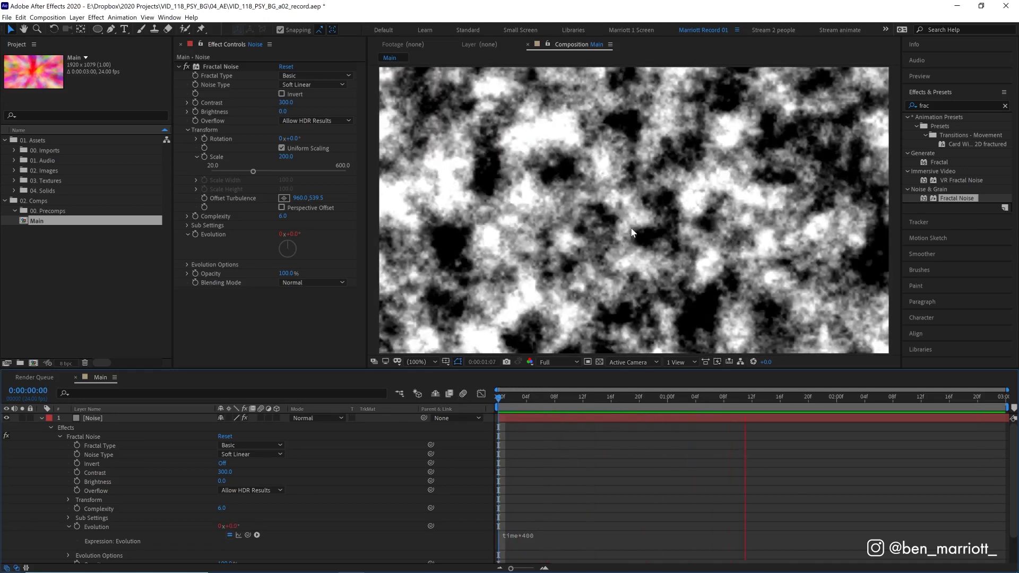
click(107, 419)
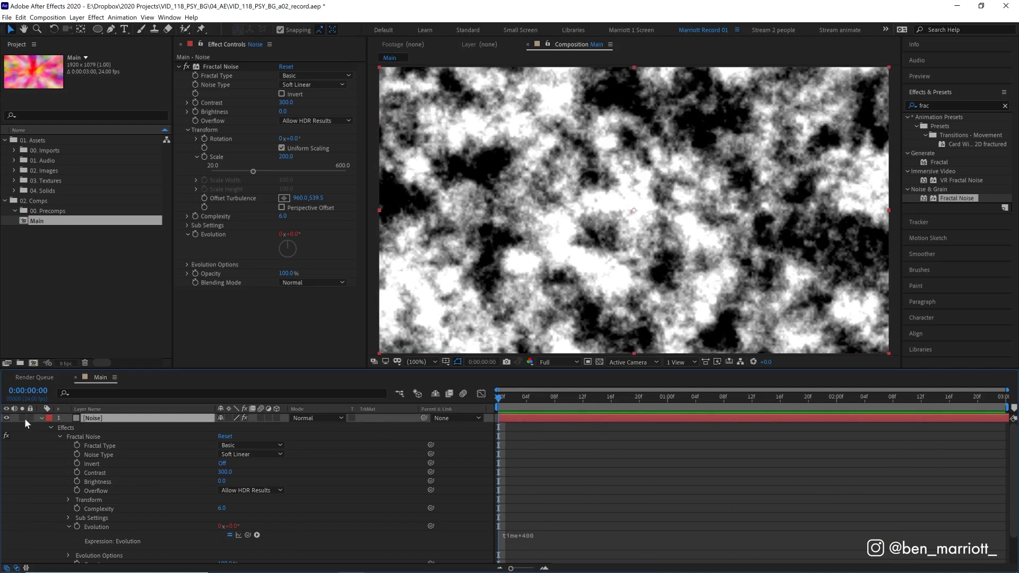
click(42, 419)
key(space)
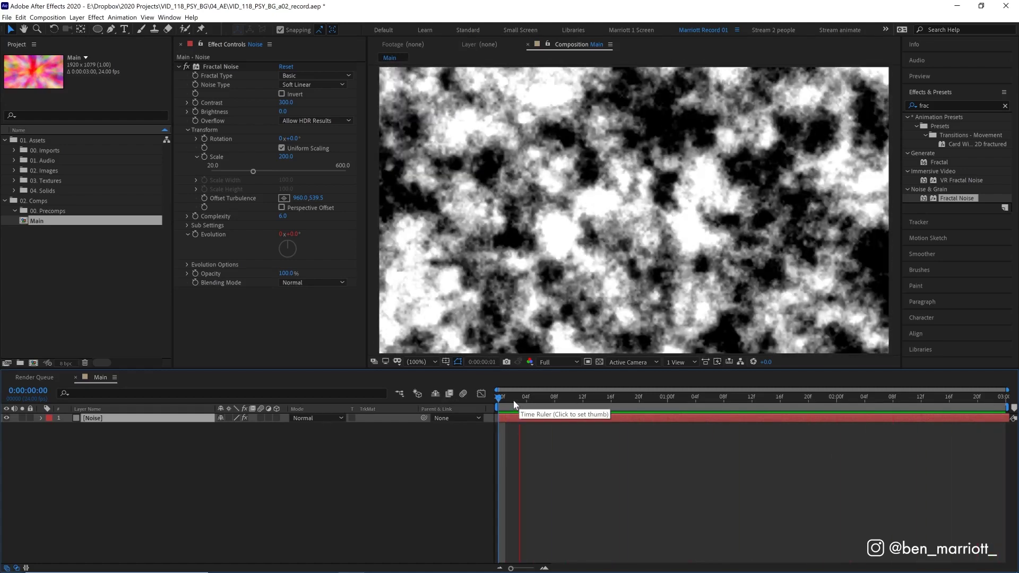
Apply Tint to the Noise layer, mapping white to pure red FF0000.
key(space)
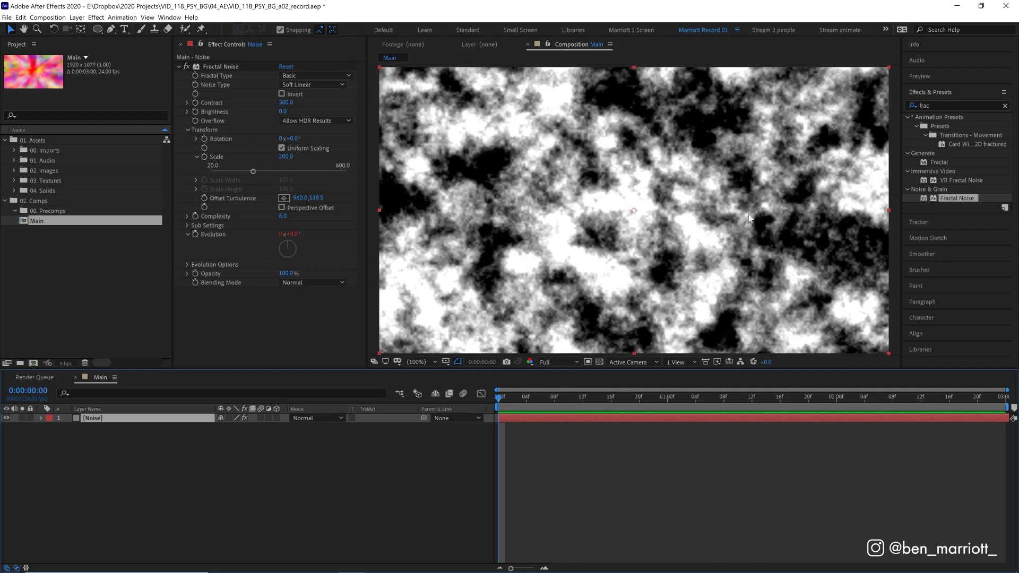
click(946, 105)
text(tint)
drag(945, 162, 334, 274)
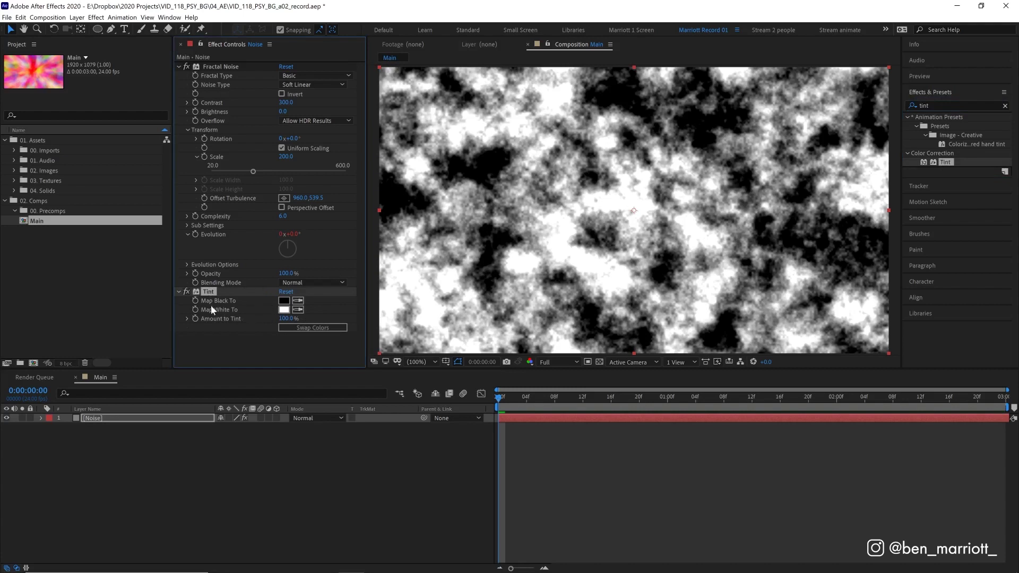
click(285, 310)
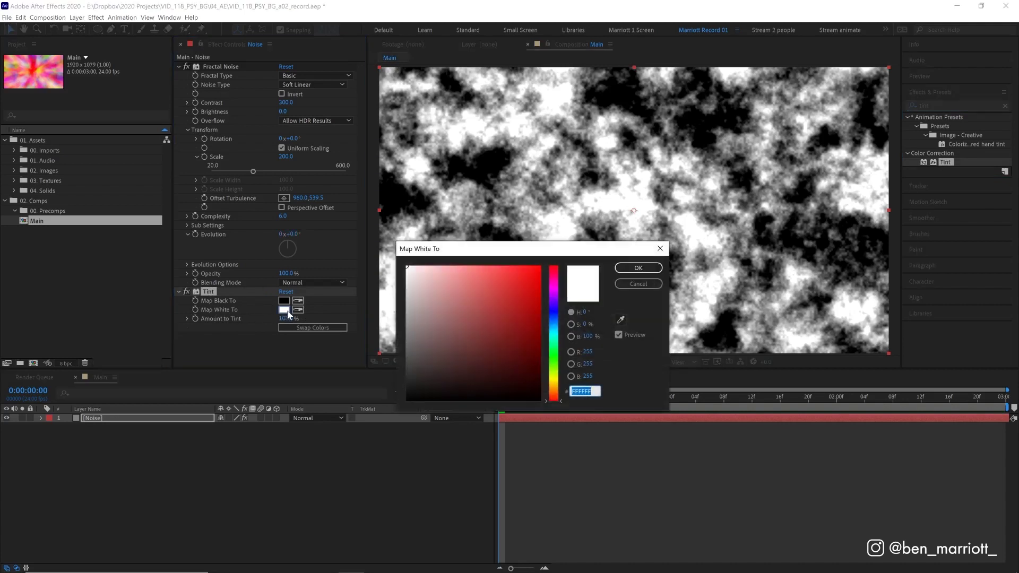
drag(519, 287, 587, 227)
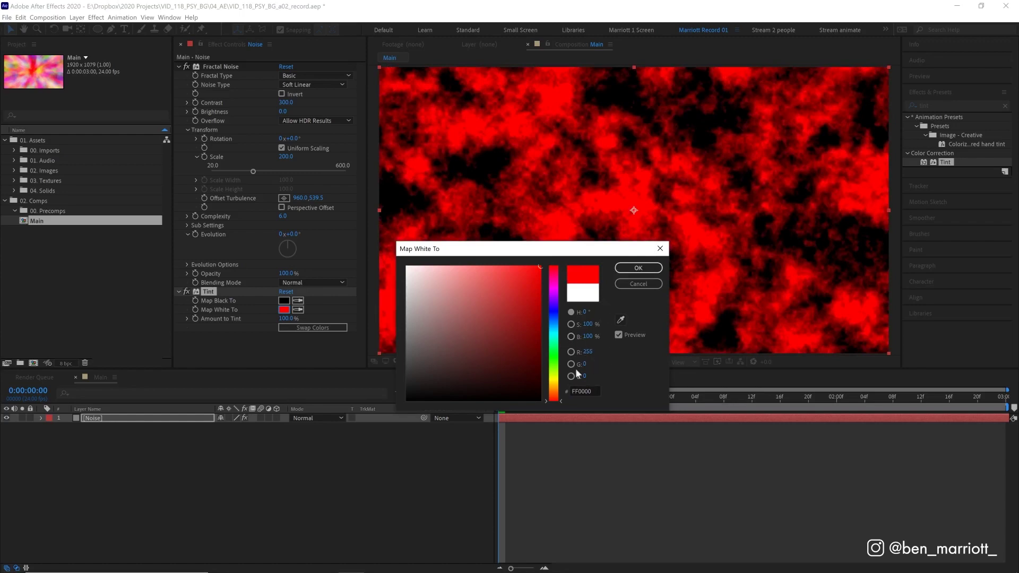
click(638, 269)
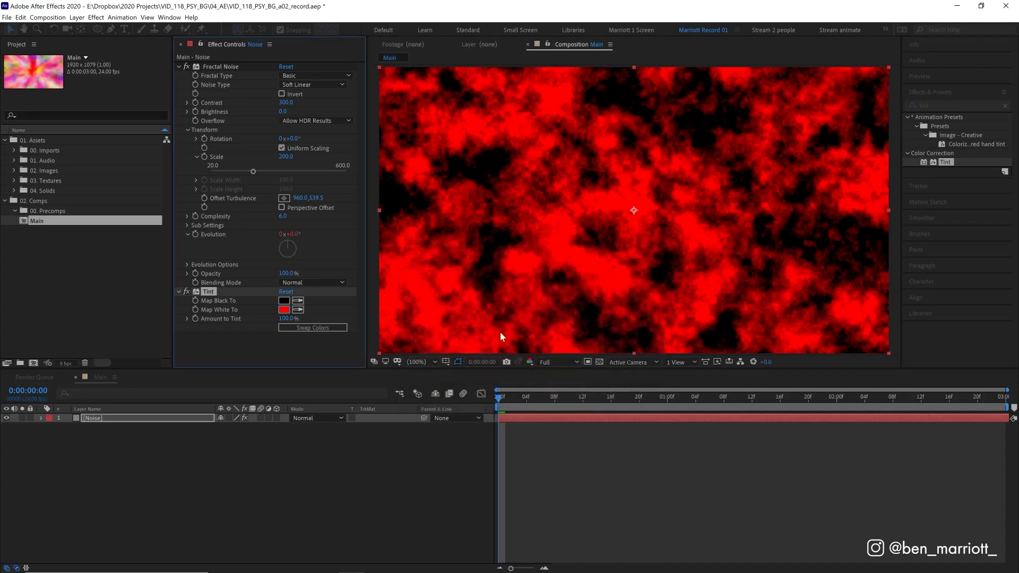
click(118, 419)
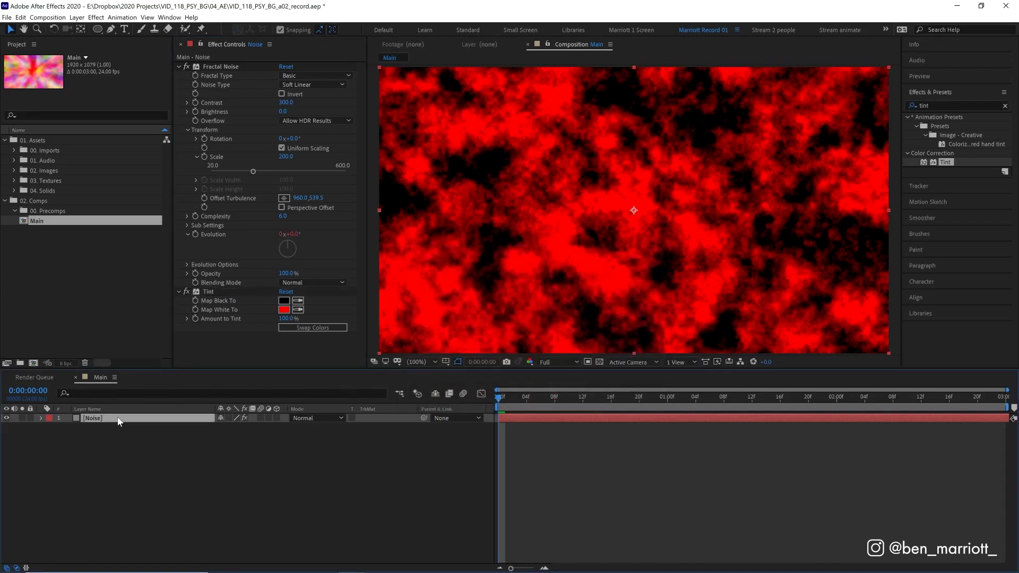
Rename the layer Noise R and duplicate it twice as Noise G and Noise B.
key(Return)
text(R)
click(265, 457)
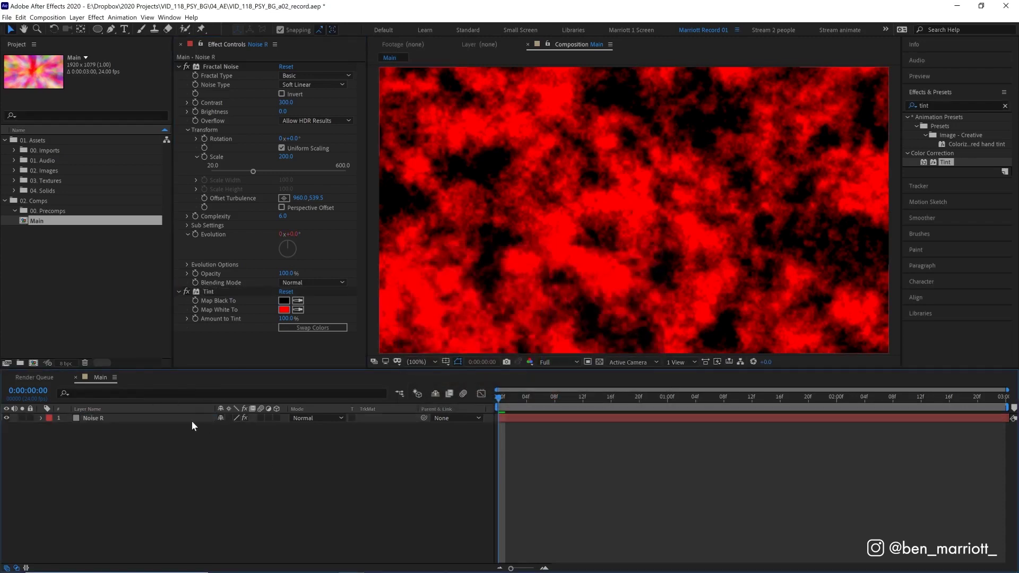
click(173, 421)
key(ctrl+d)
key(ctrl+d)
key(Return)
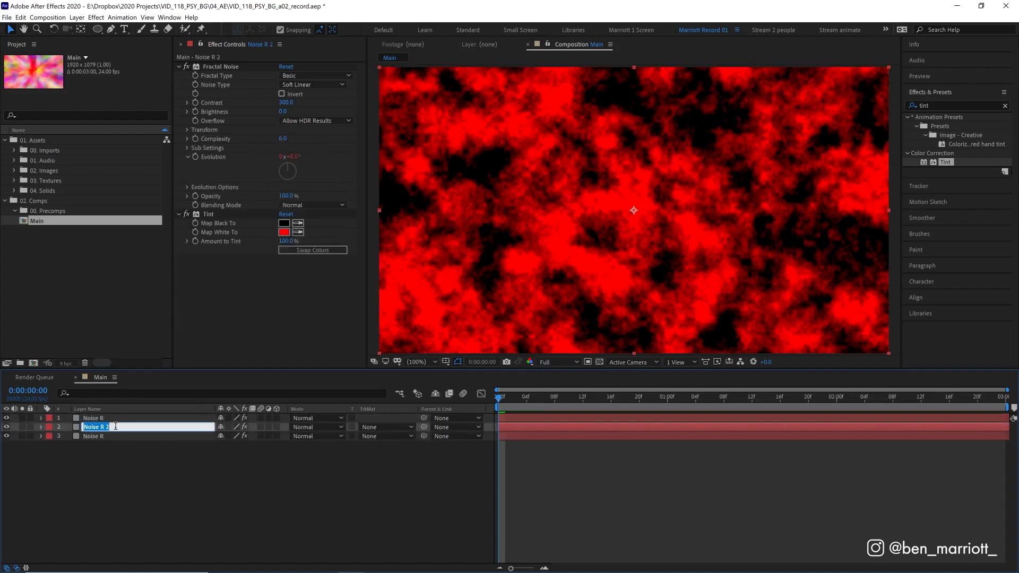
text(Noise G)
click(117, 435)
key(Return)
text(Noise )
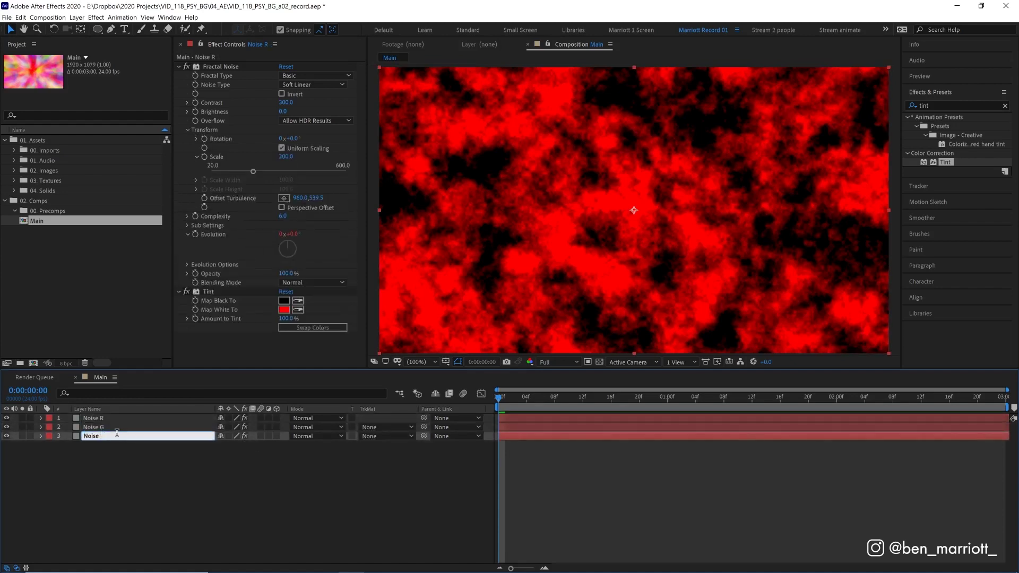
text(B)
click(85, 427)
Give Noise G a green label and Noise B a blue label.
click(51, 428)
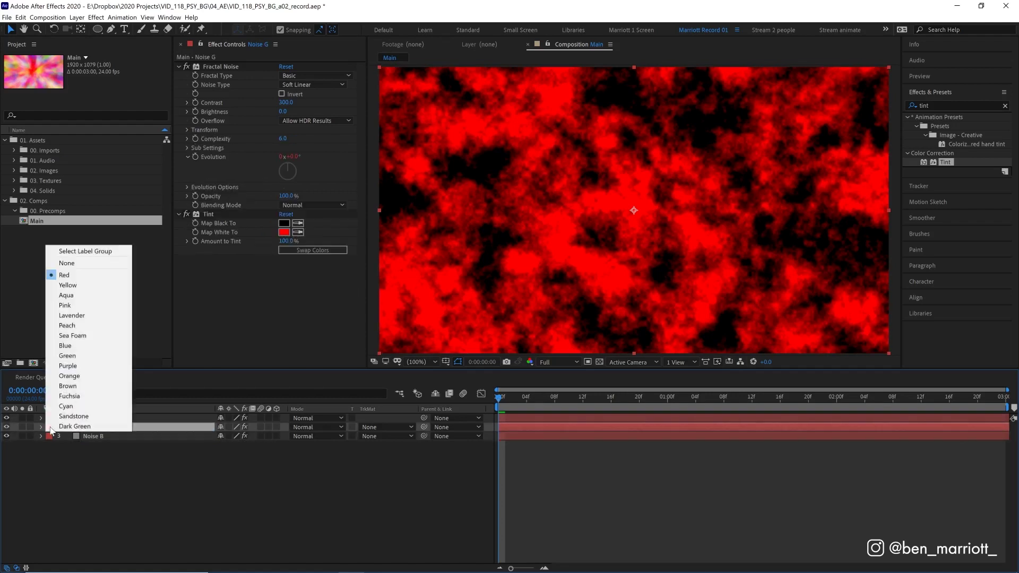
click(80, 357)
click(49, 435)
click(79, 354)
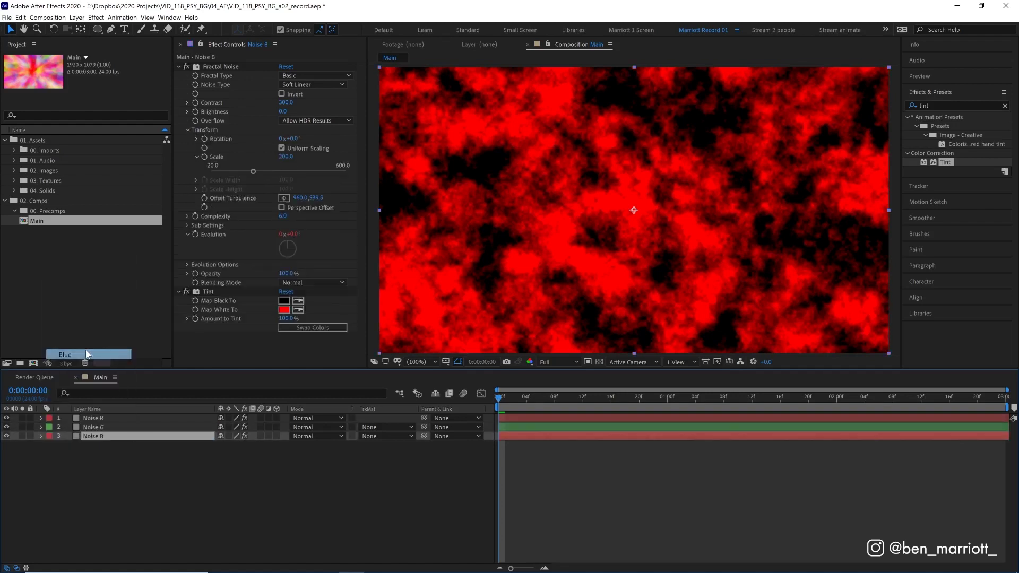
click(131, 417)
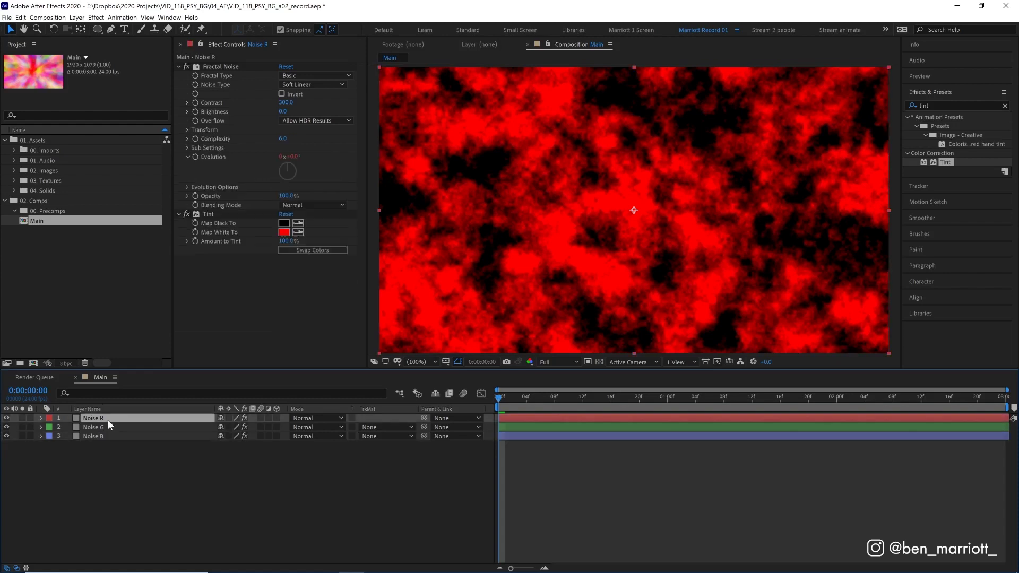
Hide Noise R and change Noise G's Tint Map White To colour to green 00FF00.
click(7, 418)
click(94, 428)
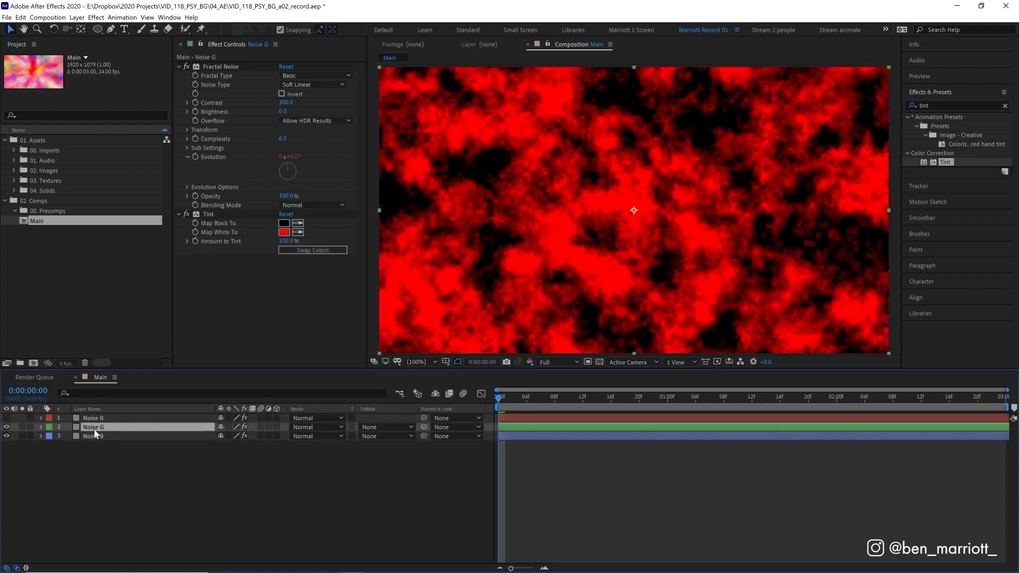
click(284, 232)
click(551, 360)
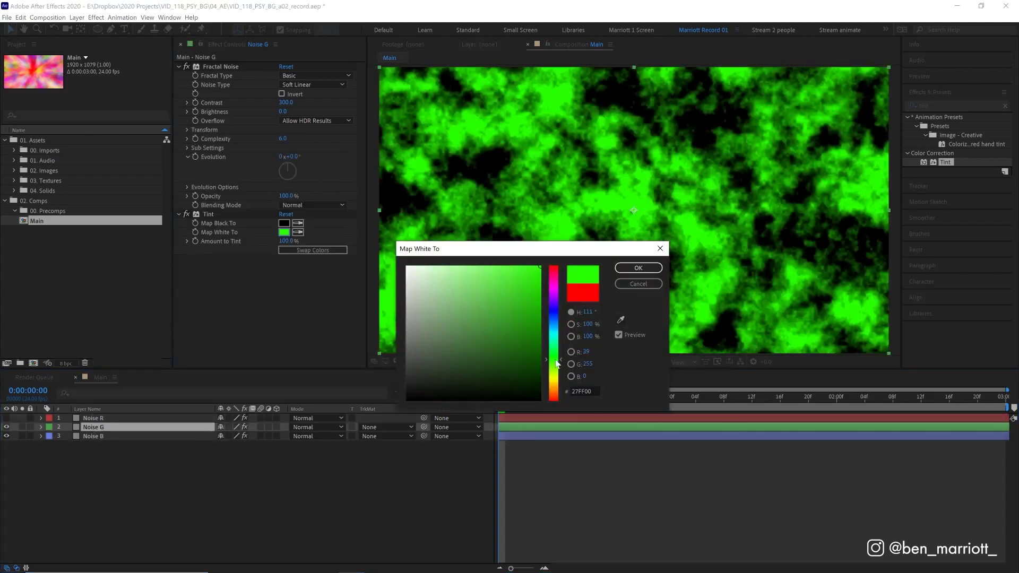
text(0)
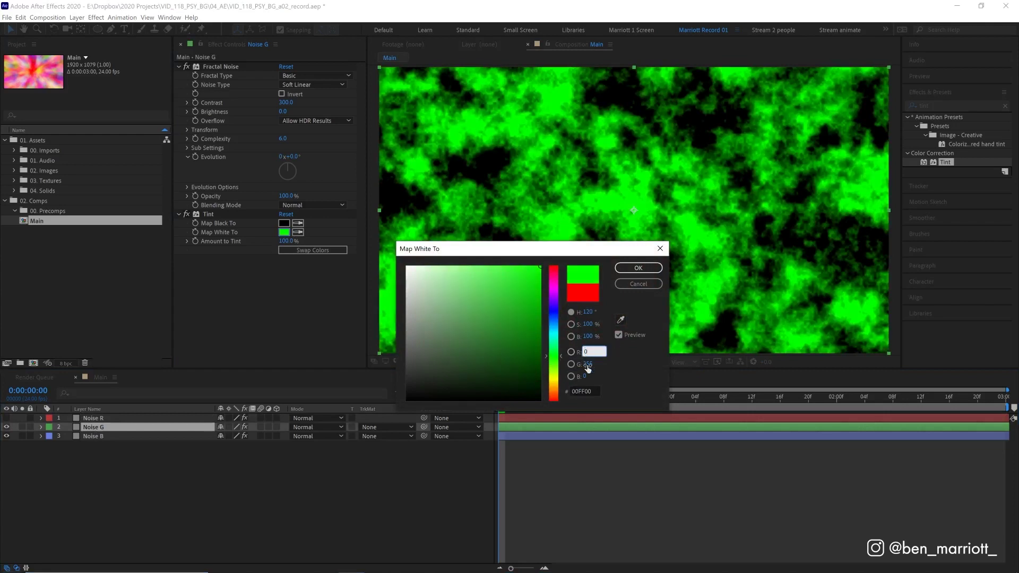
click(639, 268)
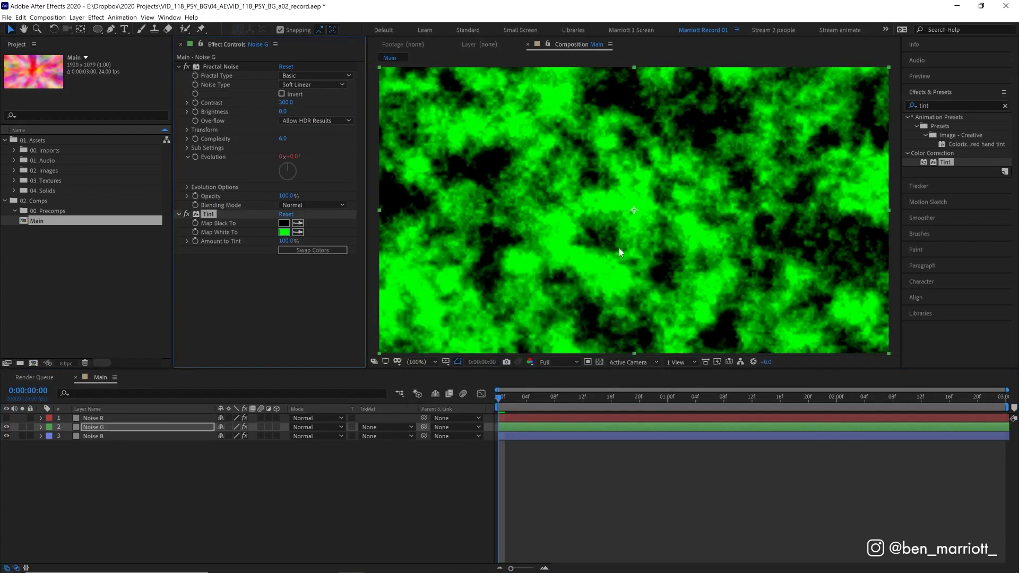
Set Noise G's Fractal Noise Random Seed to 2210, keeping Noise R hidden.
click(7, 418)
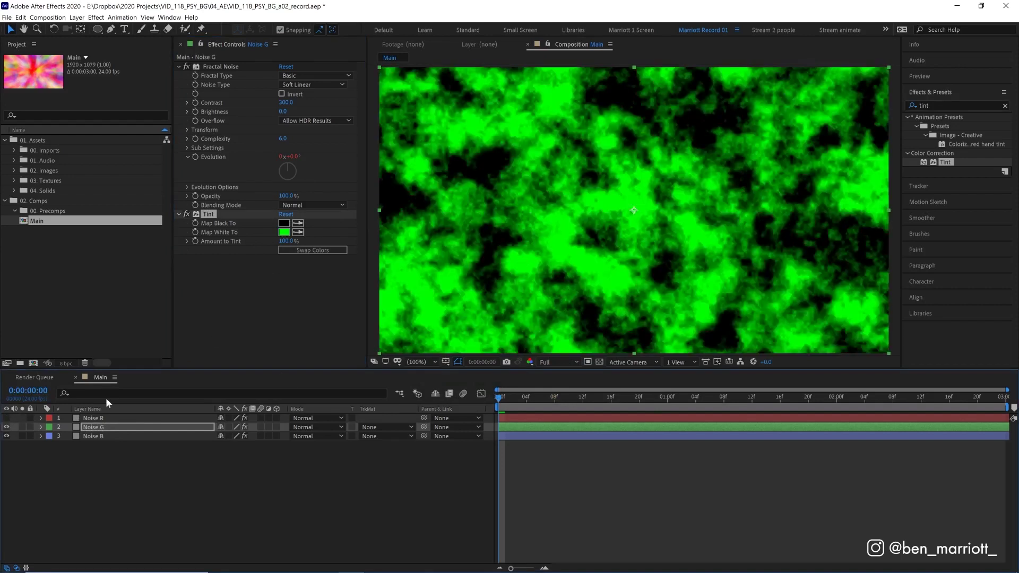
click(6, 419)
click(7, 418)
click(186, 187)
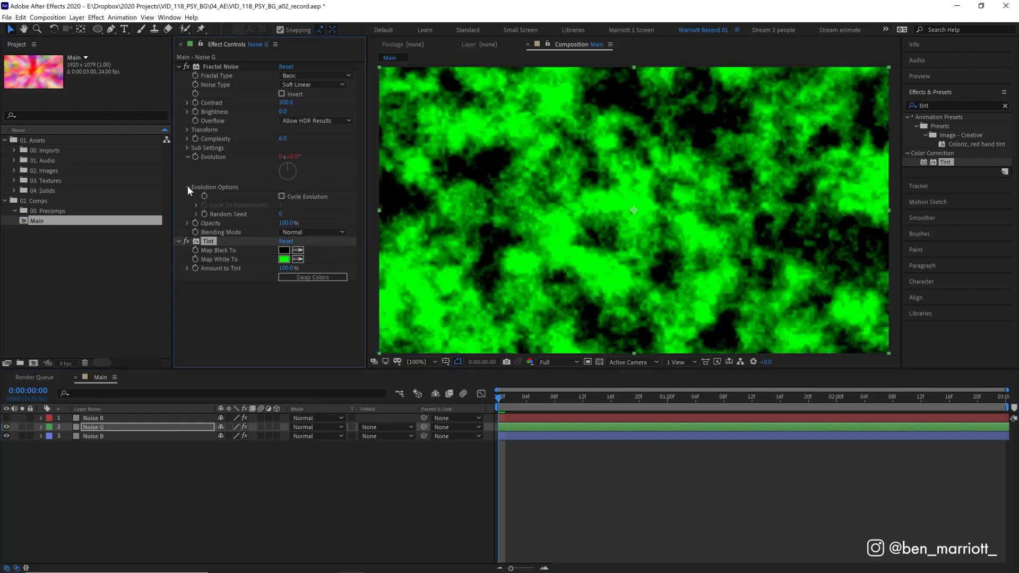
mouse_move(282, 214)
mouse_down()
mouse_move(319, 215)
mouse_move(273, 228)
mouse_up()
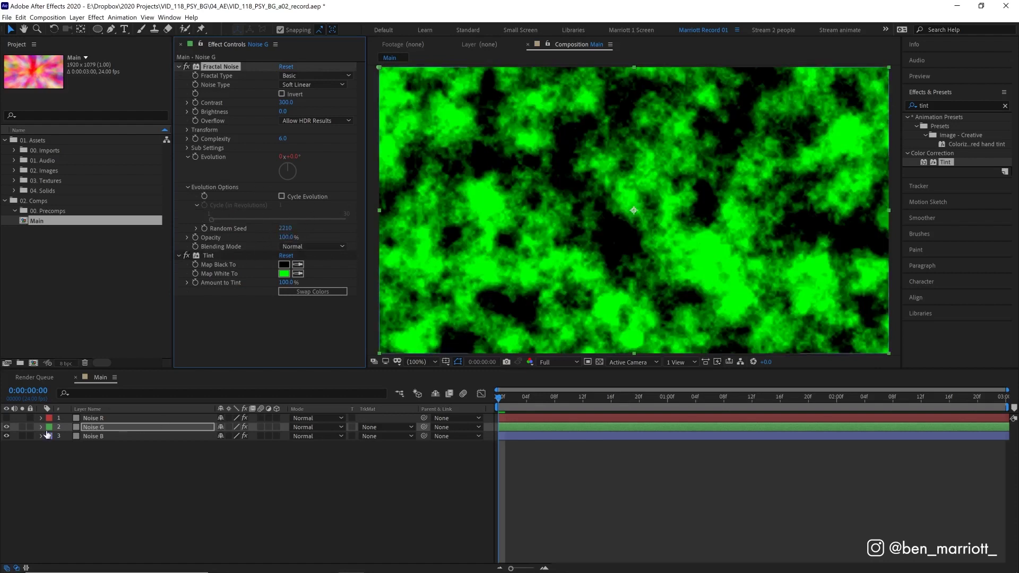
Tint Noise B pure blue with Random Seed 340, then unhide Noise G and Noise R.
click(6, 428)
click(93, 436)
click(284, 310)
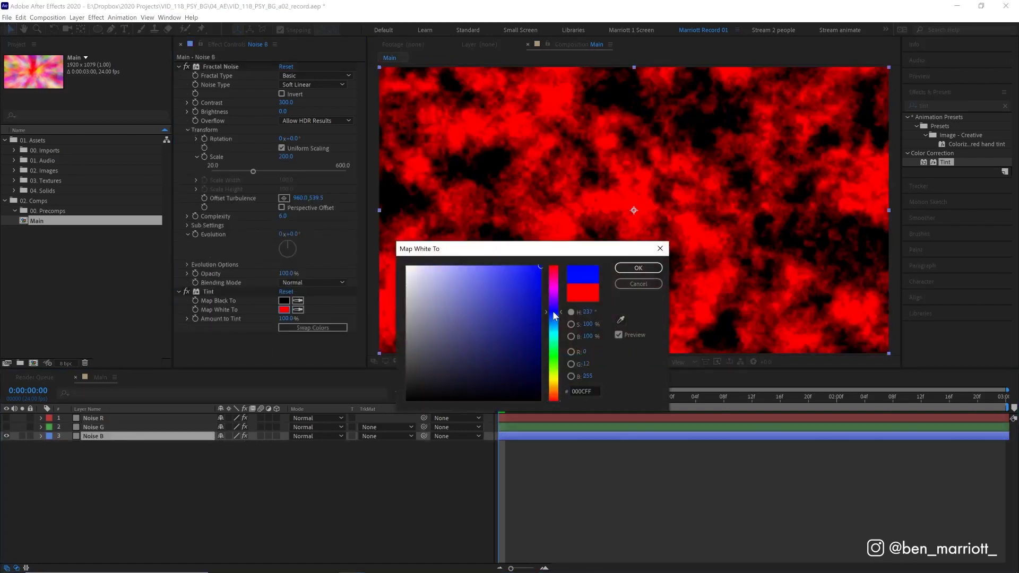
click(553, 312)
key(Return)
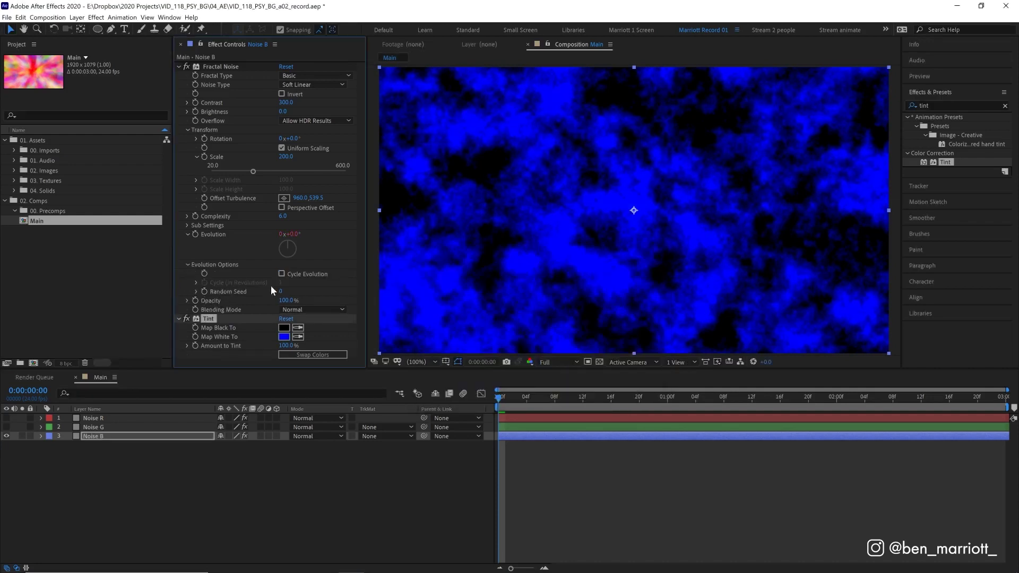
drag(282, 292, 301, 296)
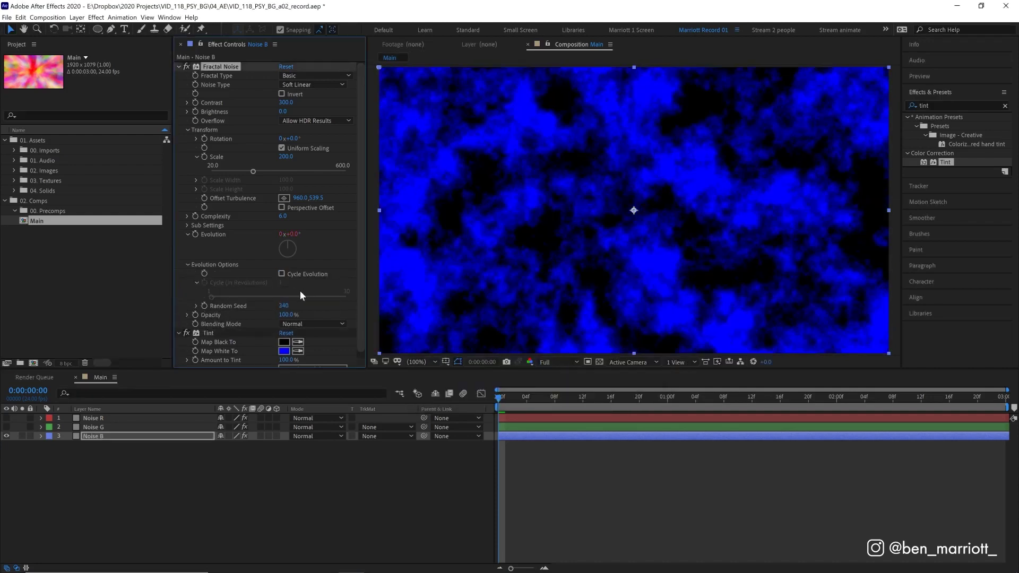
click(7, 427)
click(7, 418)
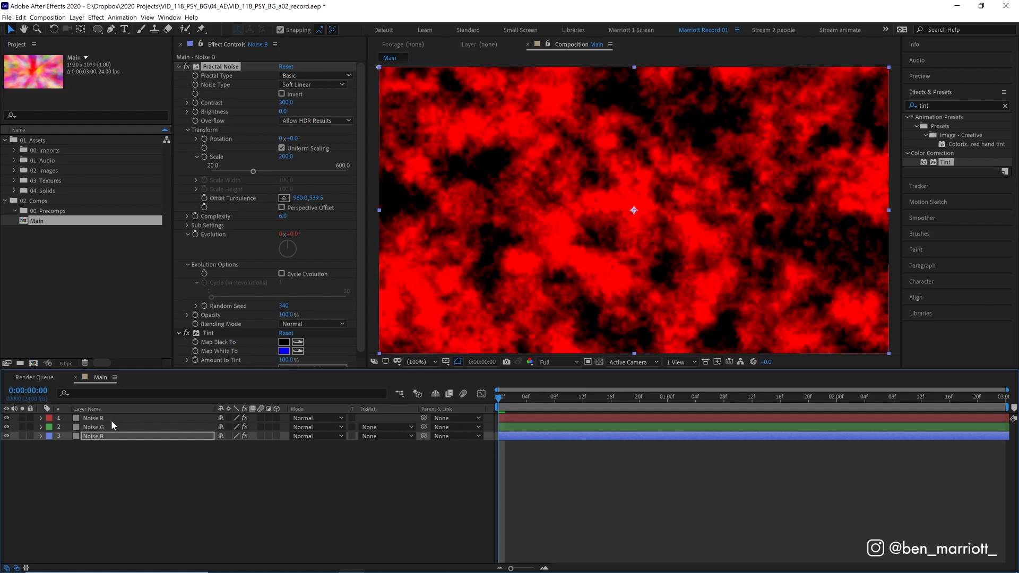
Set Noise R, Noise G and Noise B to Add blend mode and preview the result.
shift+click(153, 418)
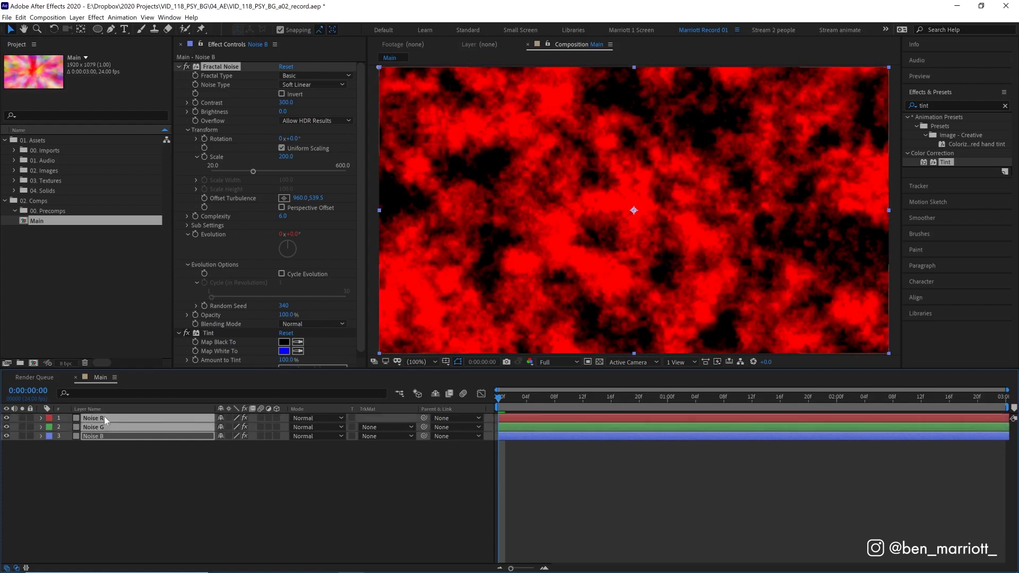
click(322, 419)
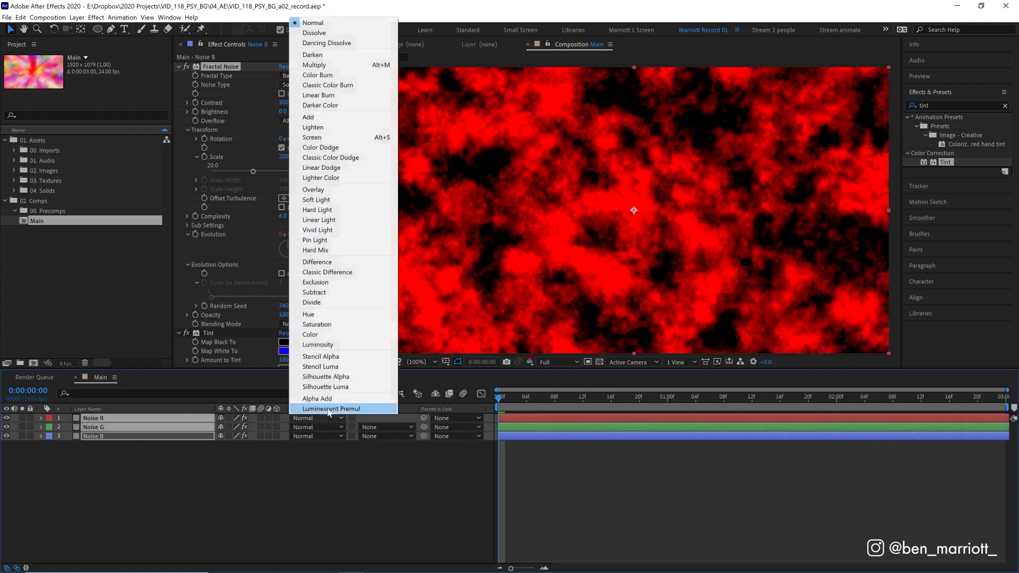
click(318, 119)
key(space)
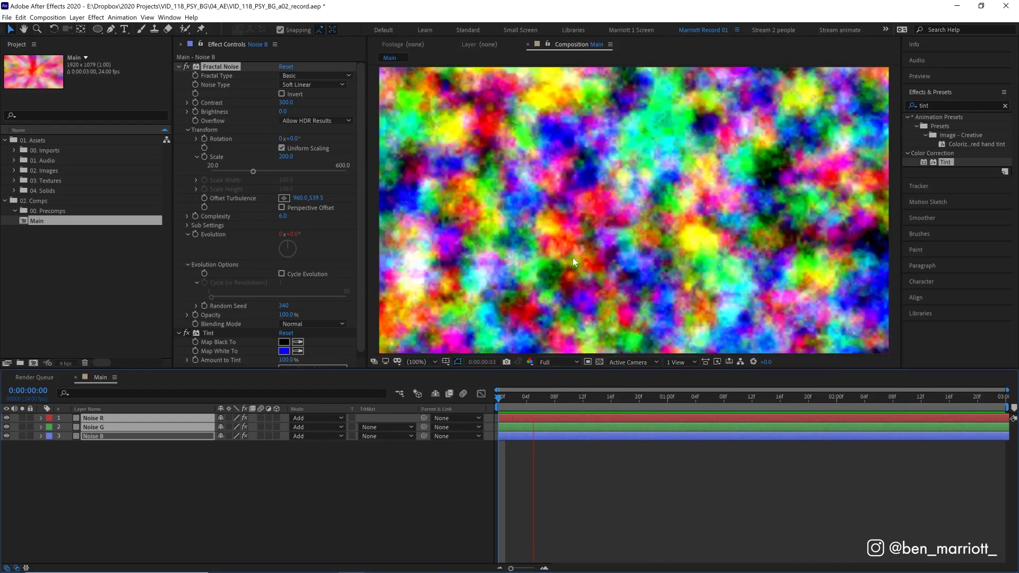
key(space)
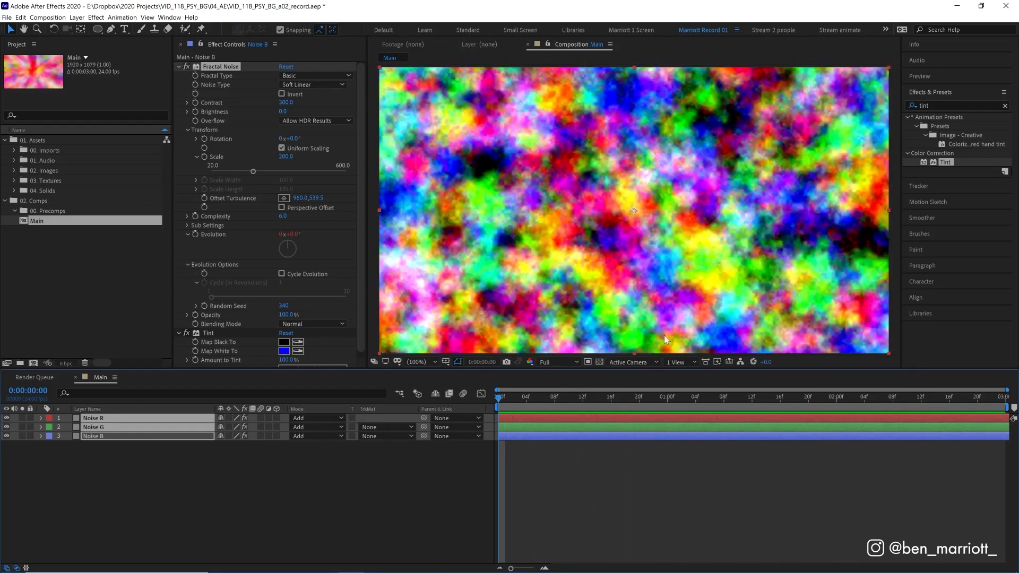
Keyframe Noise G's Fractal Noise Scale from 200 at the start to 400 at the end.
click(273, 468)
click(106, 428)
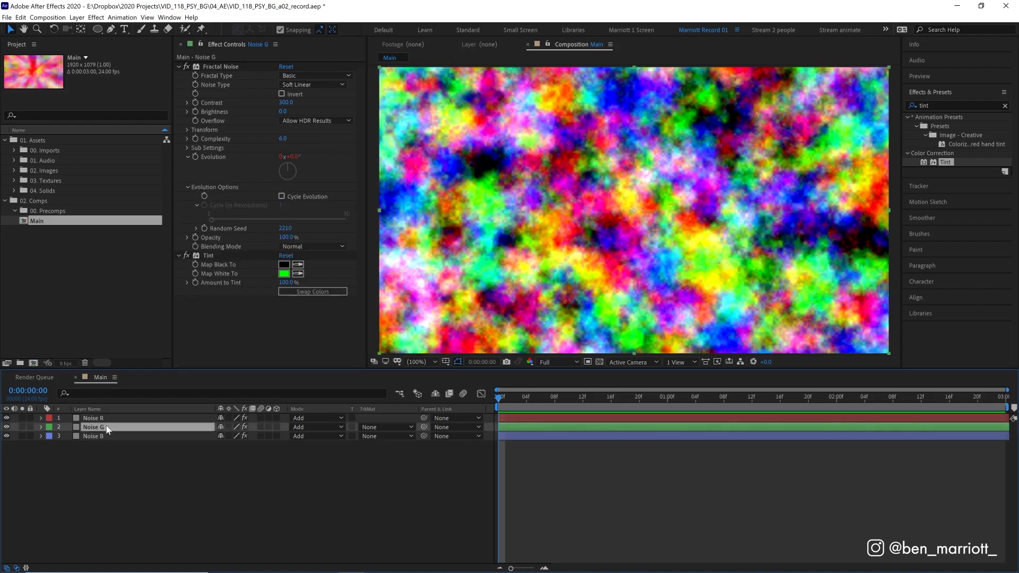
click(186, 129)
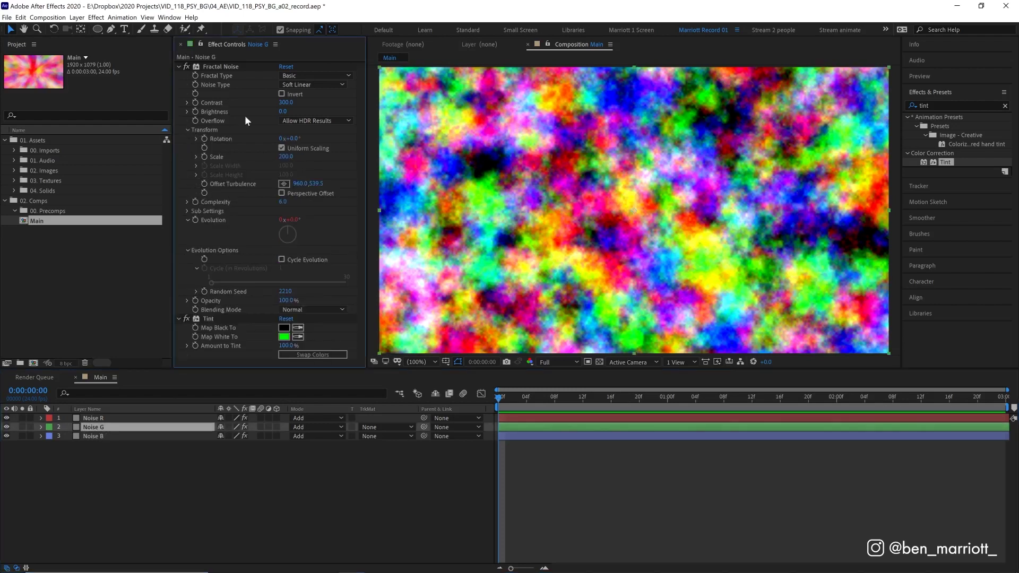
click(197, 157)
key(u)
key(End)
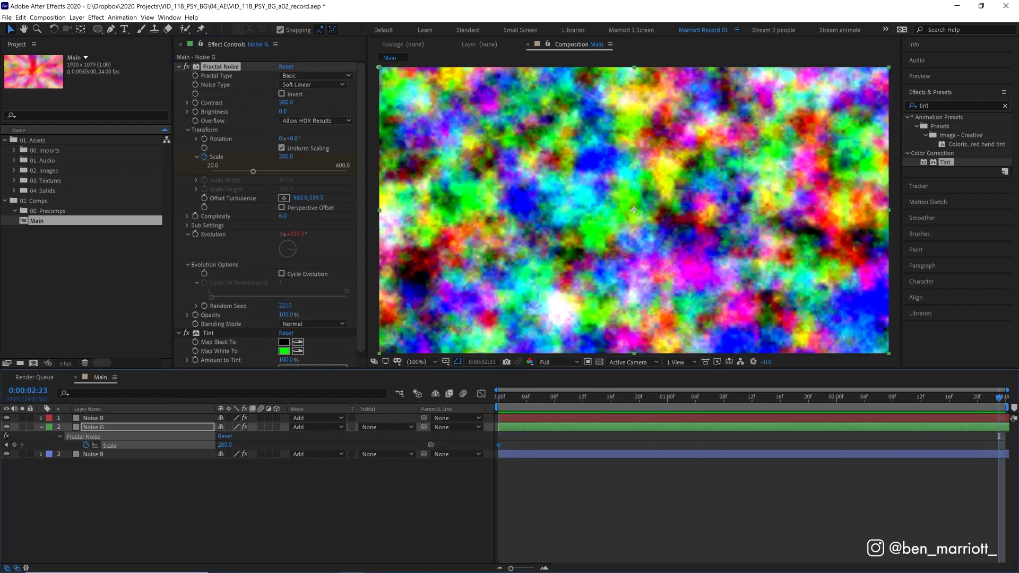
click(283, 159)
text(400)
key(Return)
key(Home)
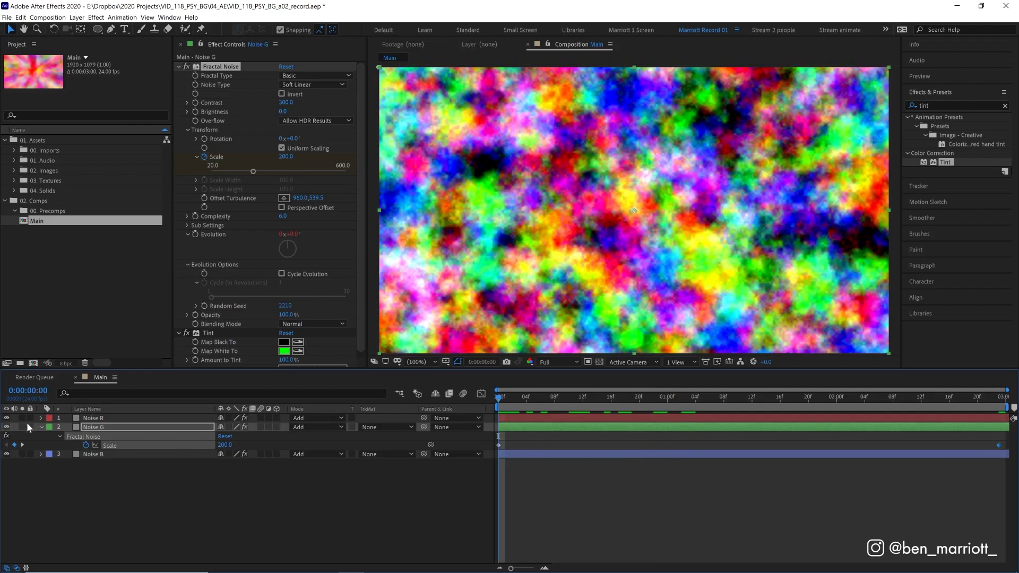
Preview Noise G soloed, then unsolo it and check frame 0:00:00:15.
click(22, 427)
key(space)
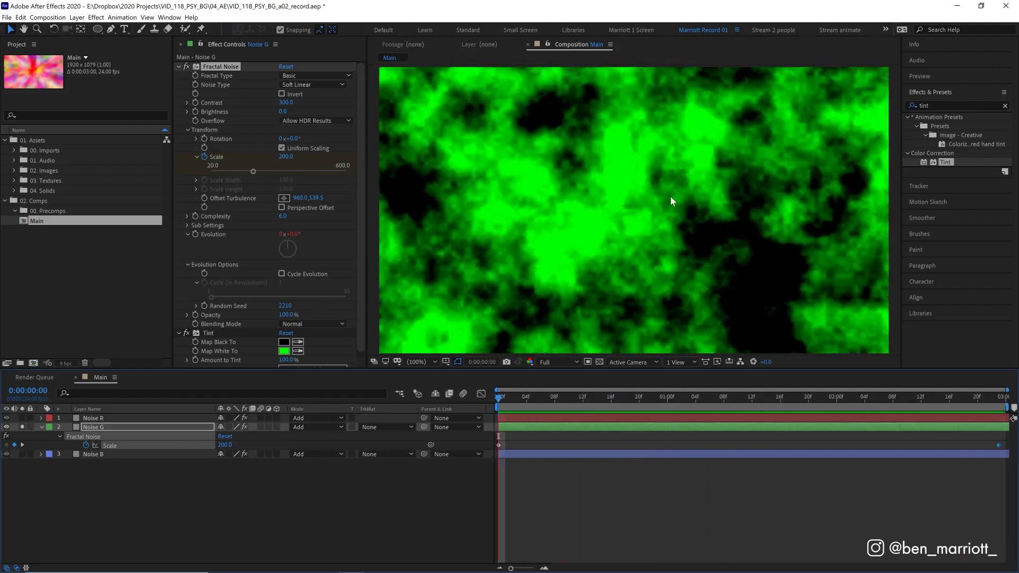
click(23, 427)
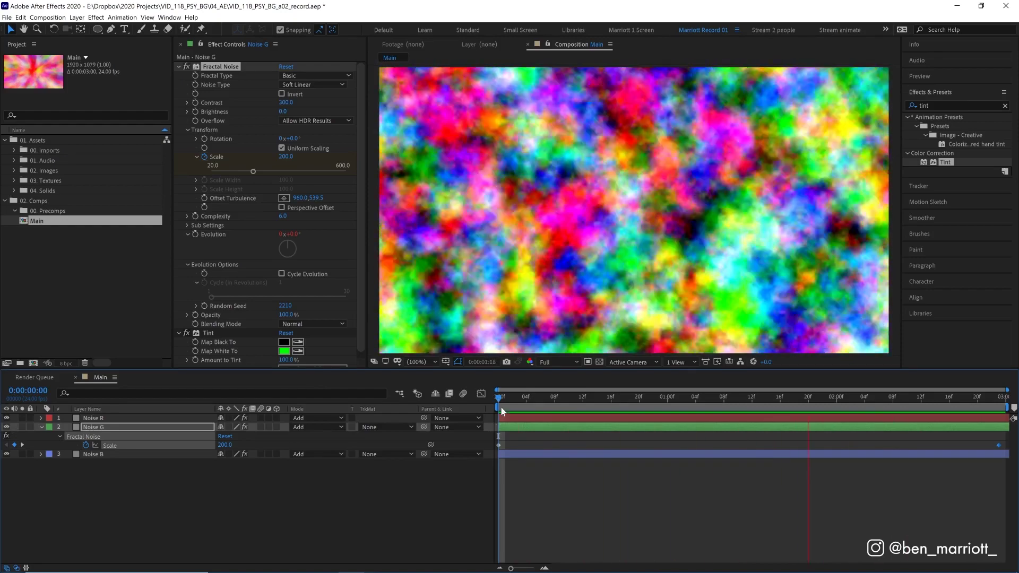
drag(502, 404, 604, 405)
click(560, 478)
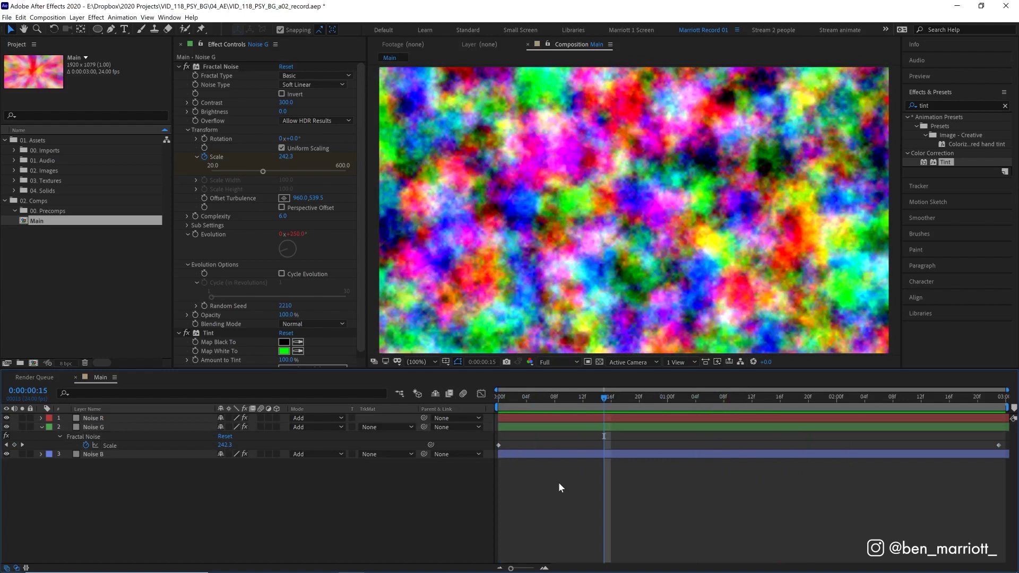
Add a new adjustment layer on top named Effects.
key(ctrl+alt+y)
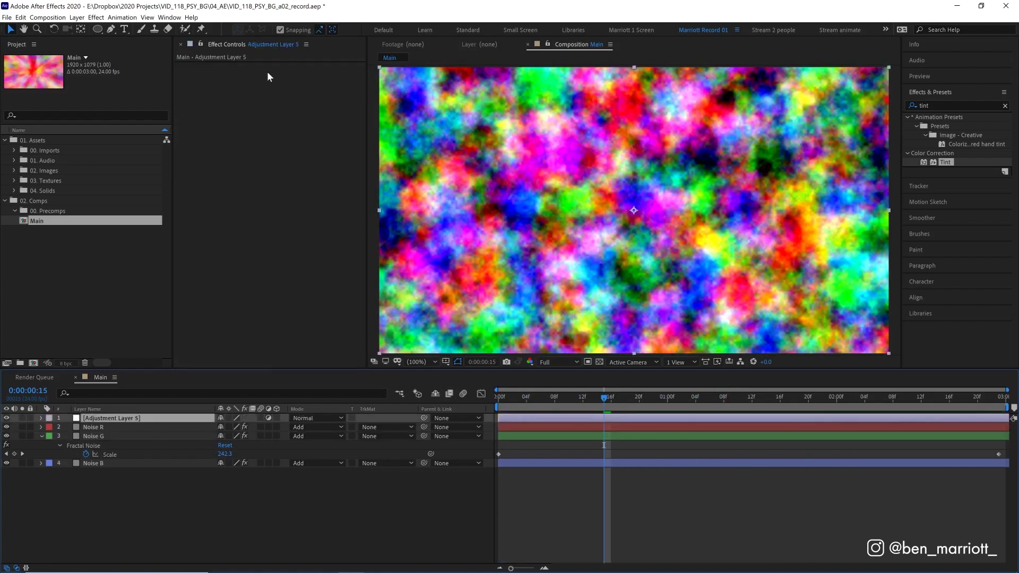
key(Return)
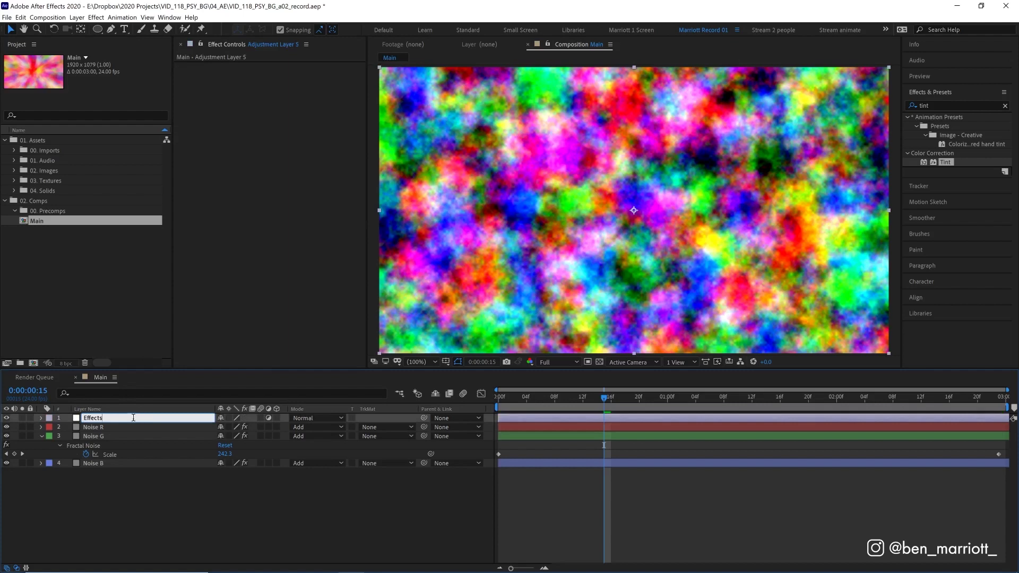
key(Return)
Apply Turbulent Displace at Size 20 with its Evolution driven by time*100.
key(ctrl+5)
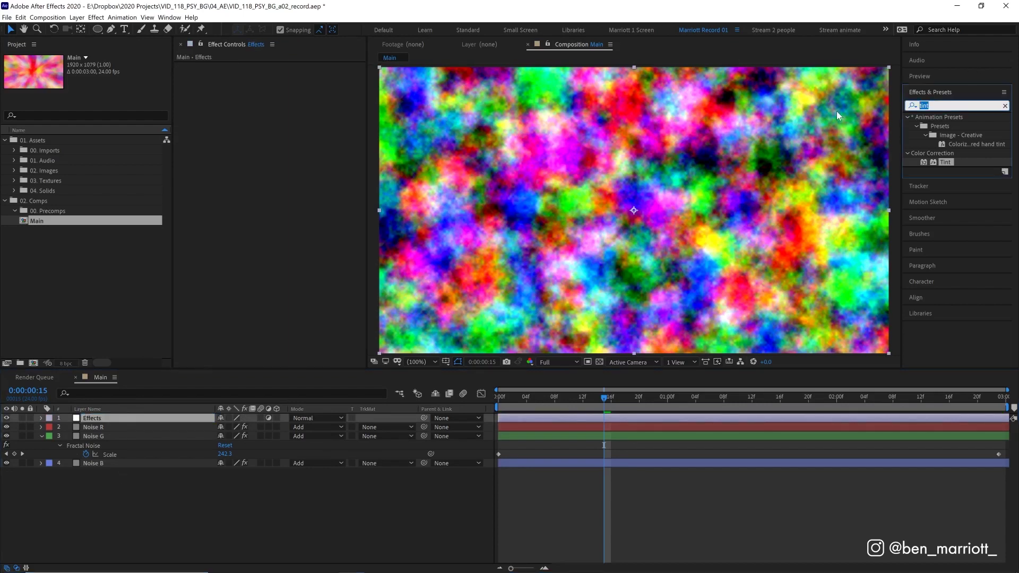
text(turb)
double_click(933, 126)
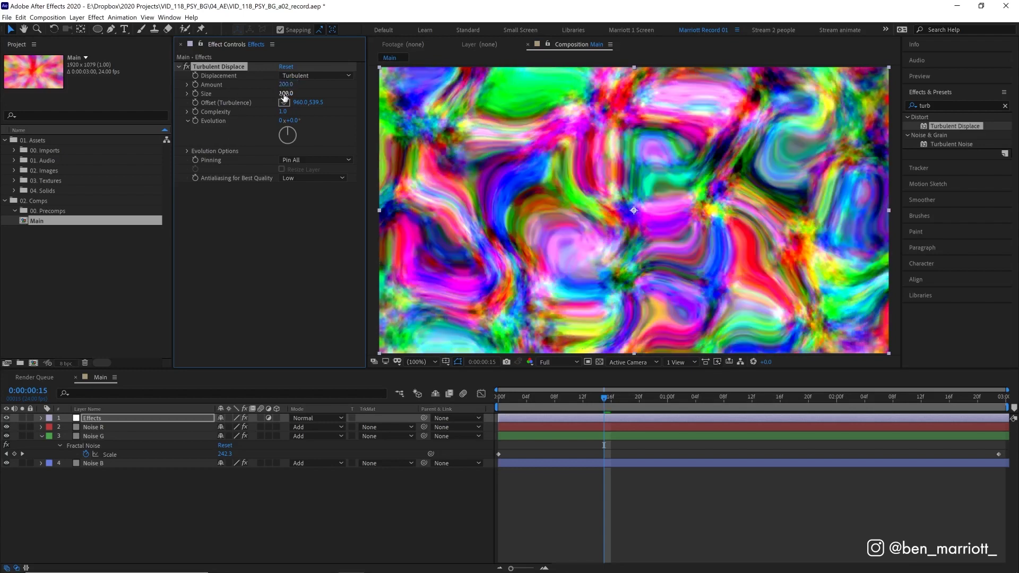
key(Page_Up)
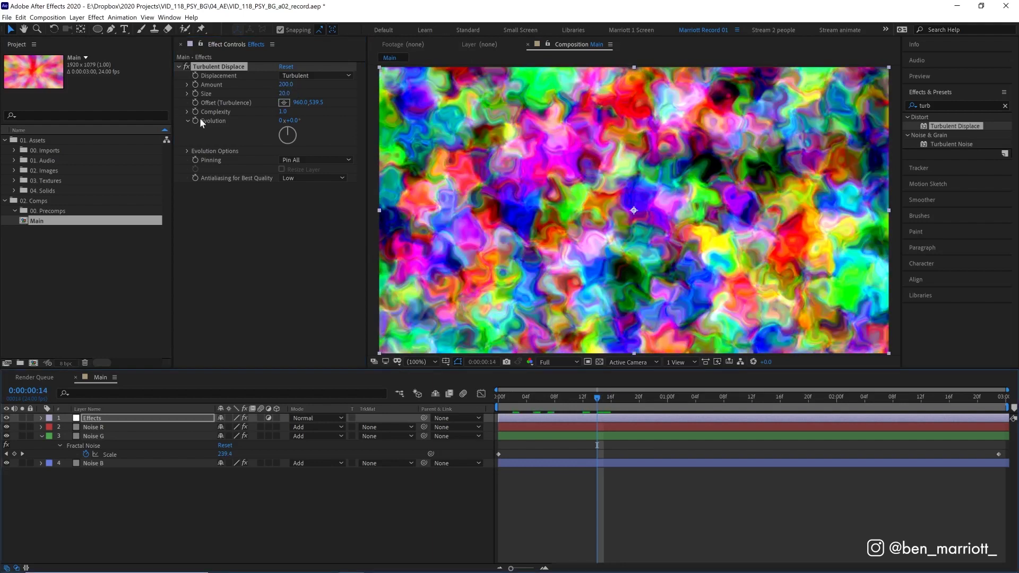
alt+click(195, 121)
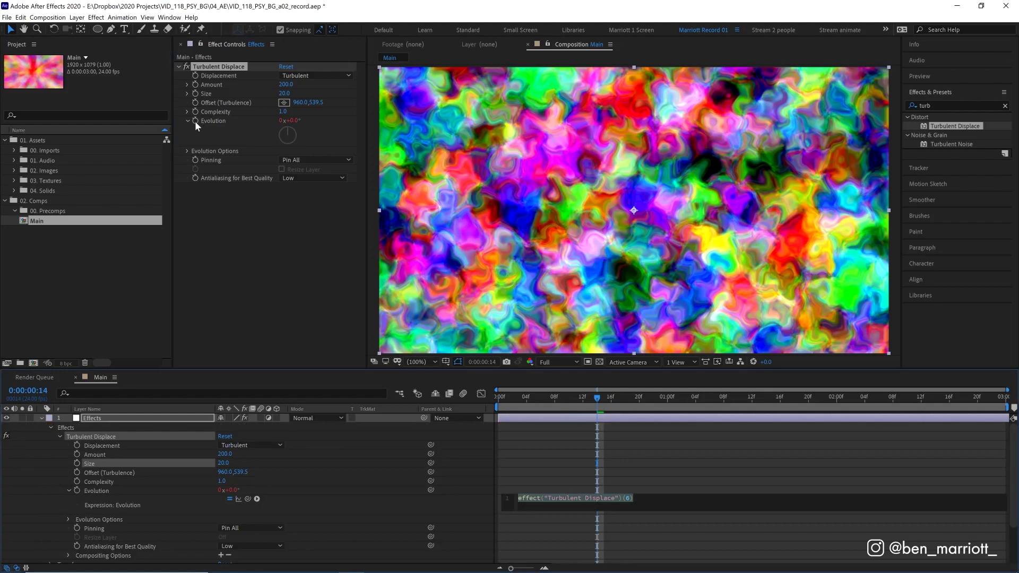
text(time*100)
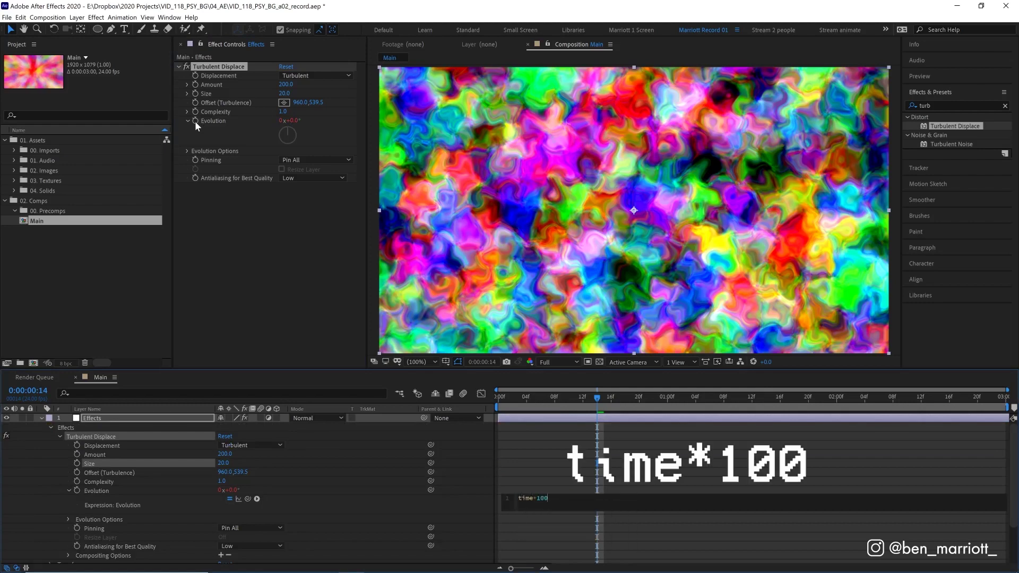
key(KP_Enter)
key(Home)
key(space)
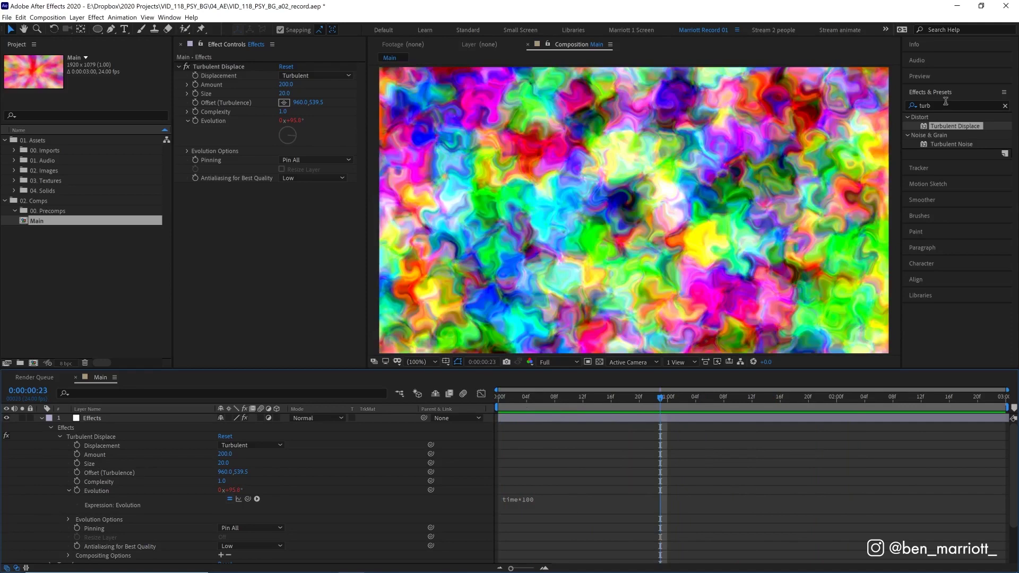
Add CC Radial Fast Blur at Amount 95 to the Effects layer and preview the burst.
double_click(943, 109)
text(cc)
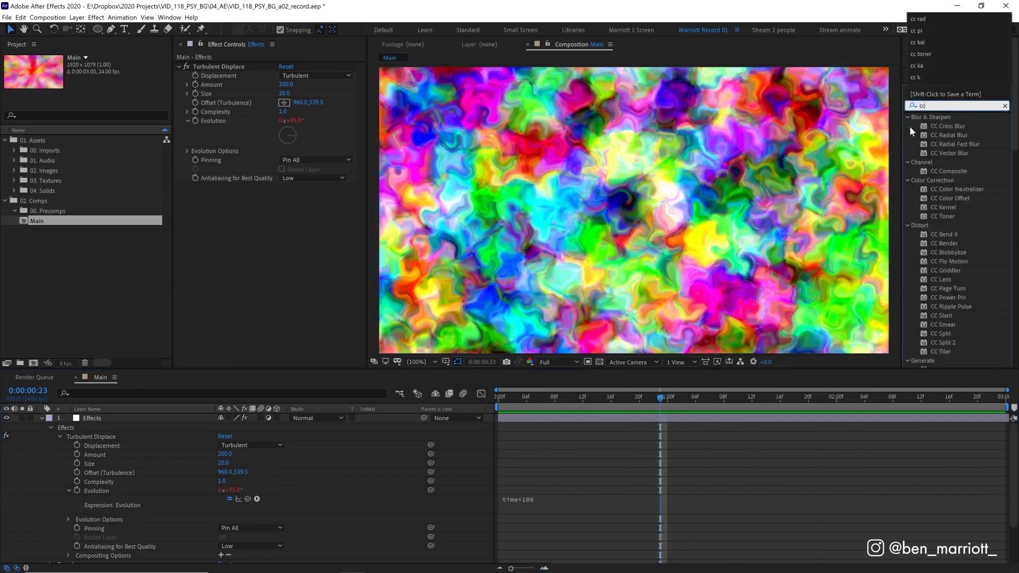
text( ra)
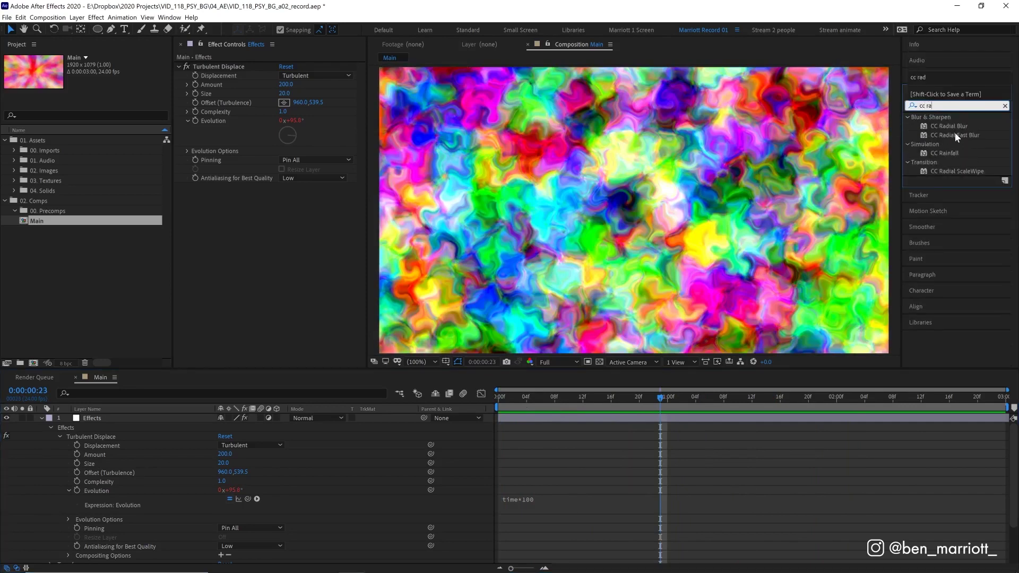
drag(955, 132, 577, 225)
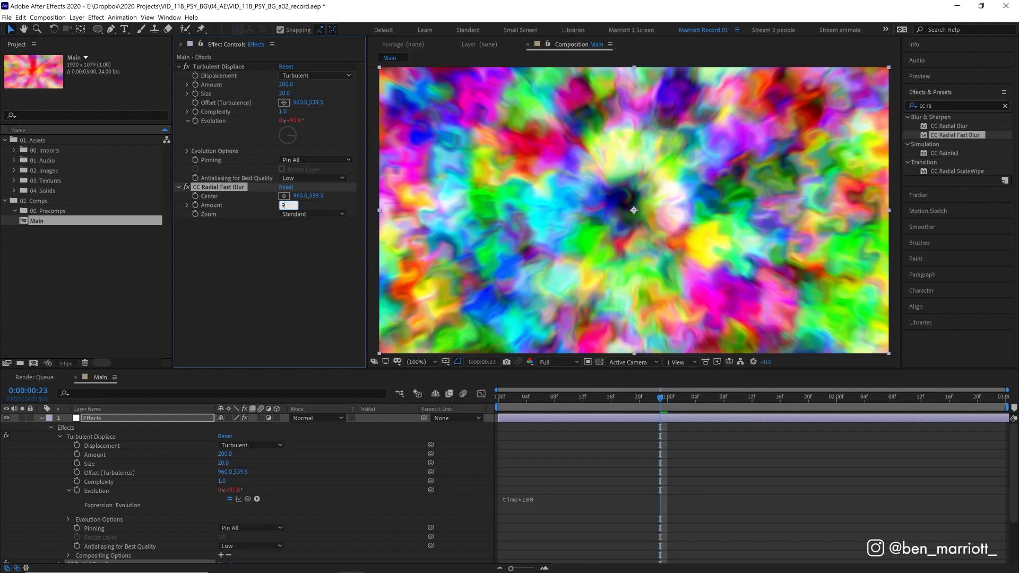
key(space)
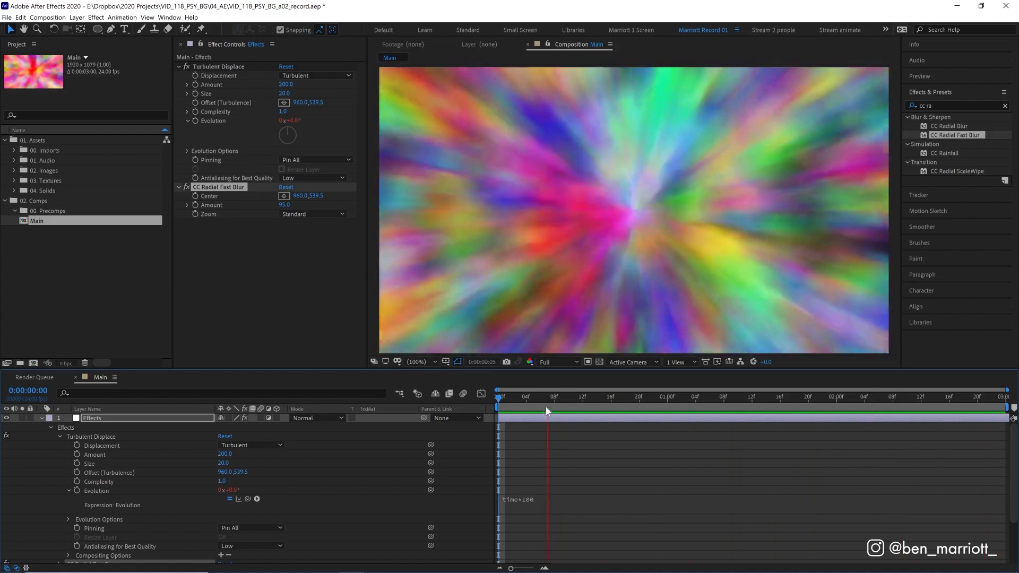
click(581, 402)
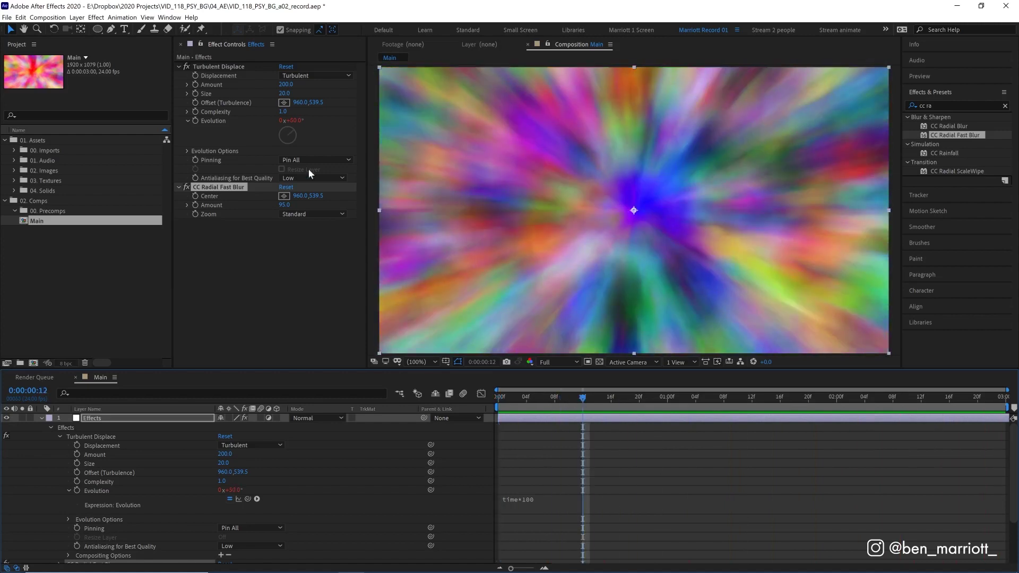
click(186, 187)
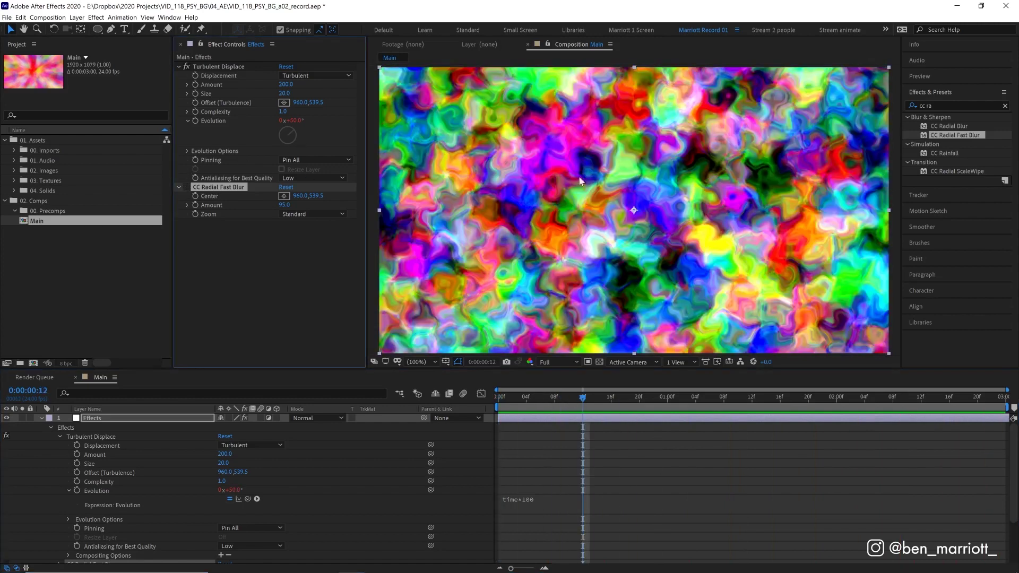
click(186, 67)
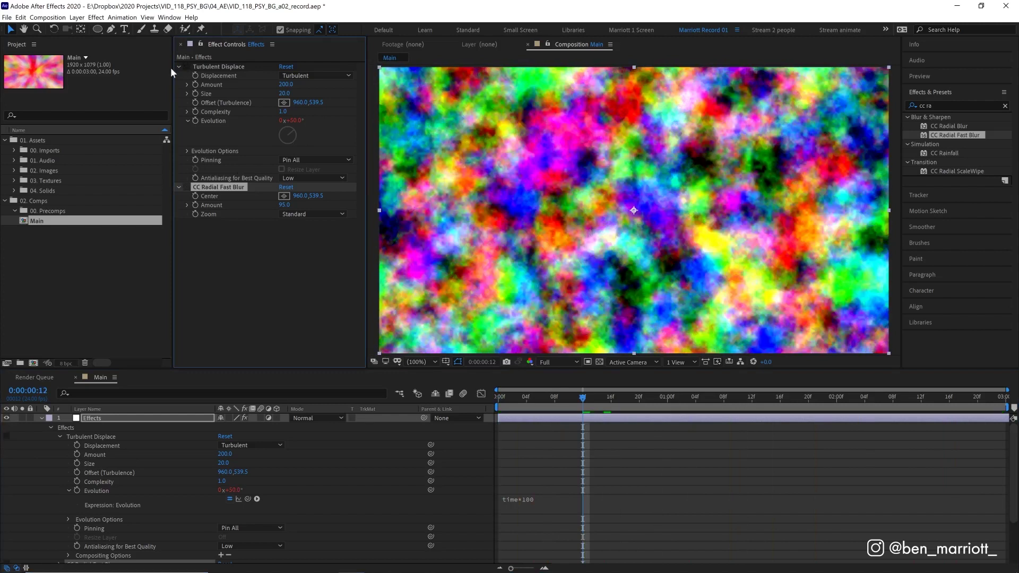
click(186, 187)
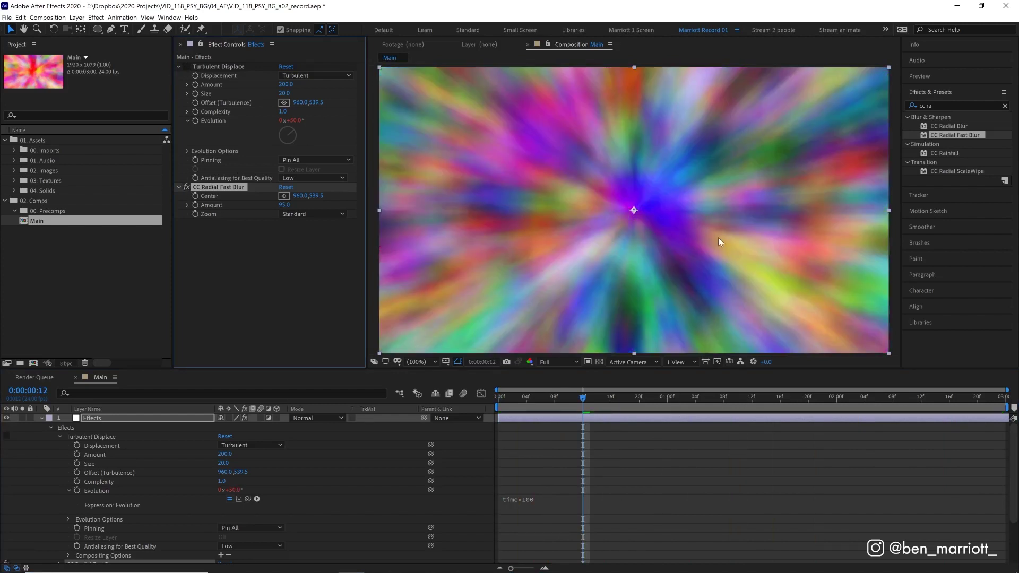
key(space)
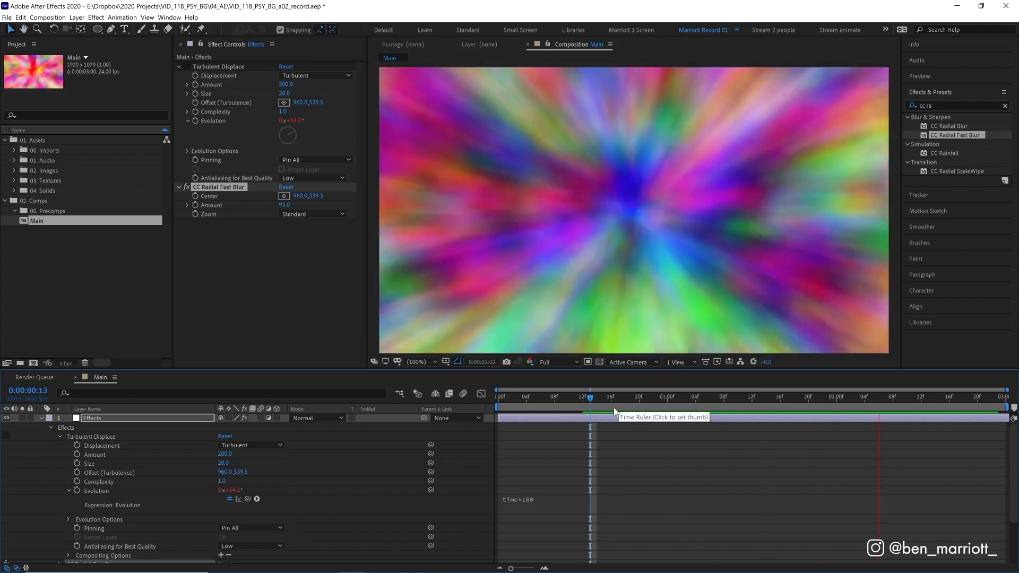
click(185, 67)
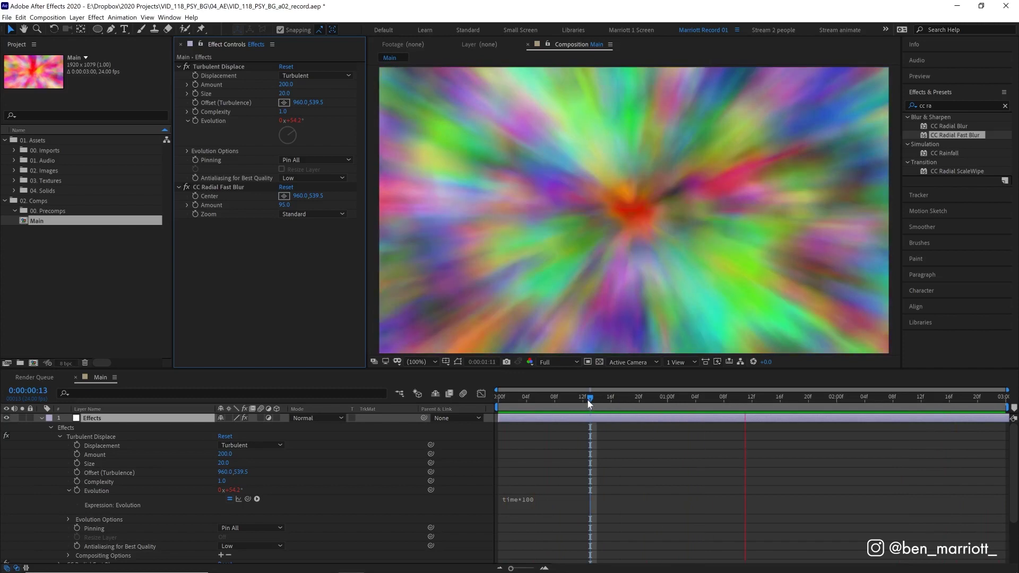
key(space)
drag(631, 397, 674, 397)
key(space)
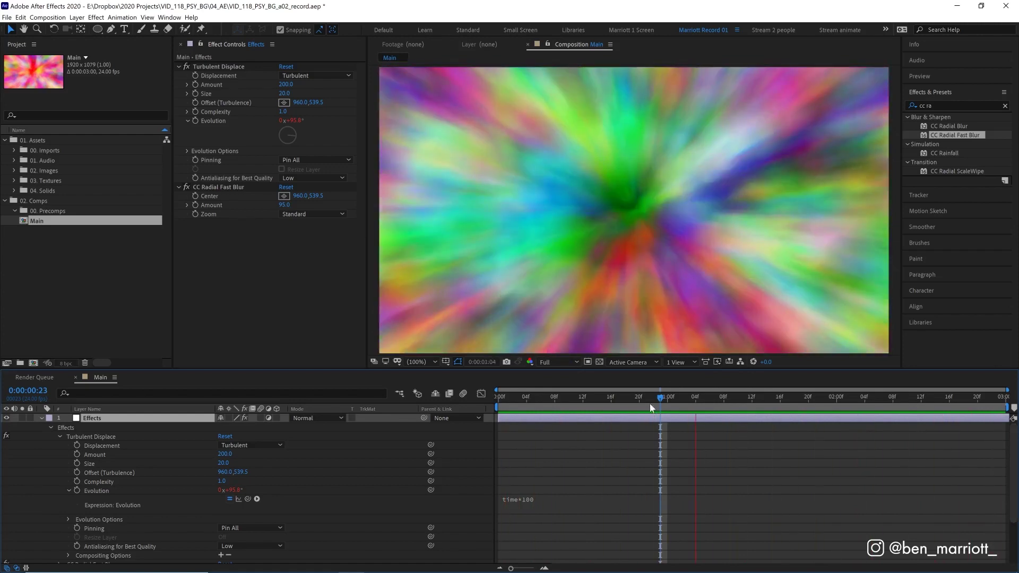
click(678, 397)
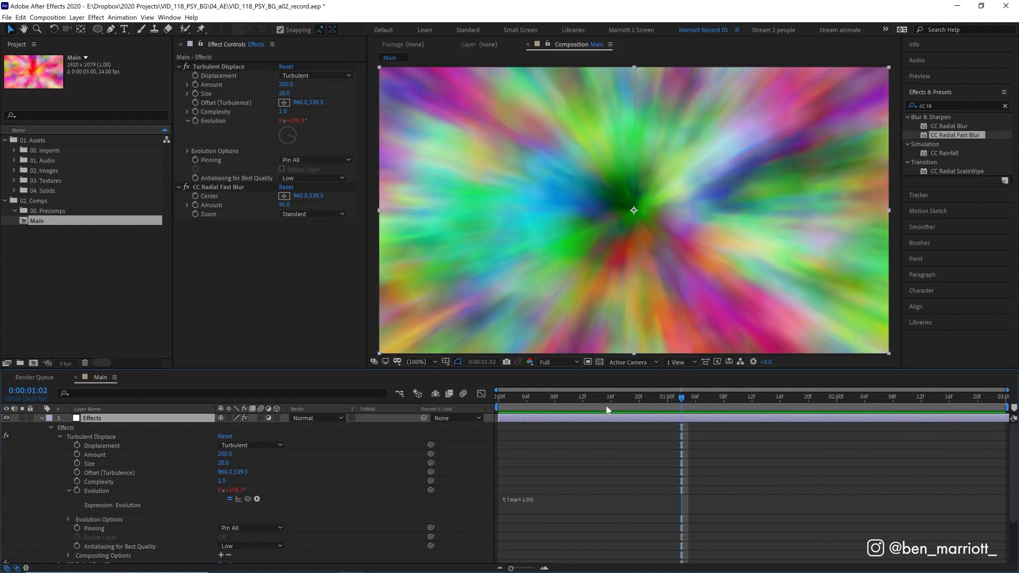
Add Hue/Saturation to the Effects layer and set Master Saturation to 71.
double_click(934, 106)
text(hue)
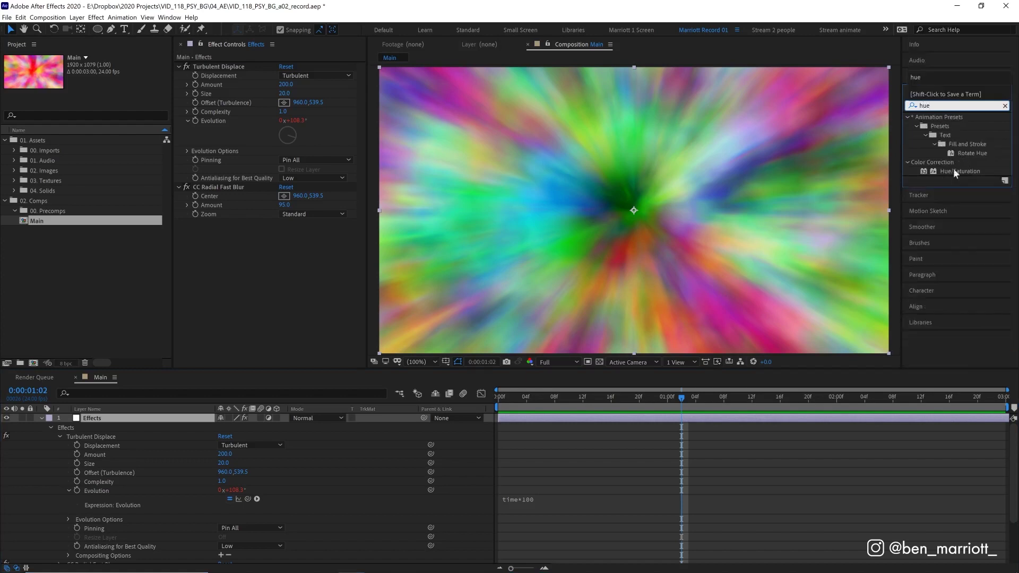
double_click(950, 171)
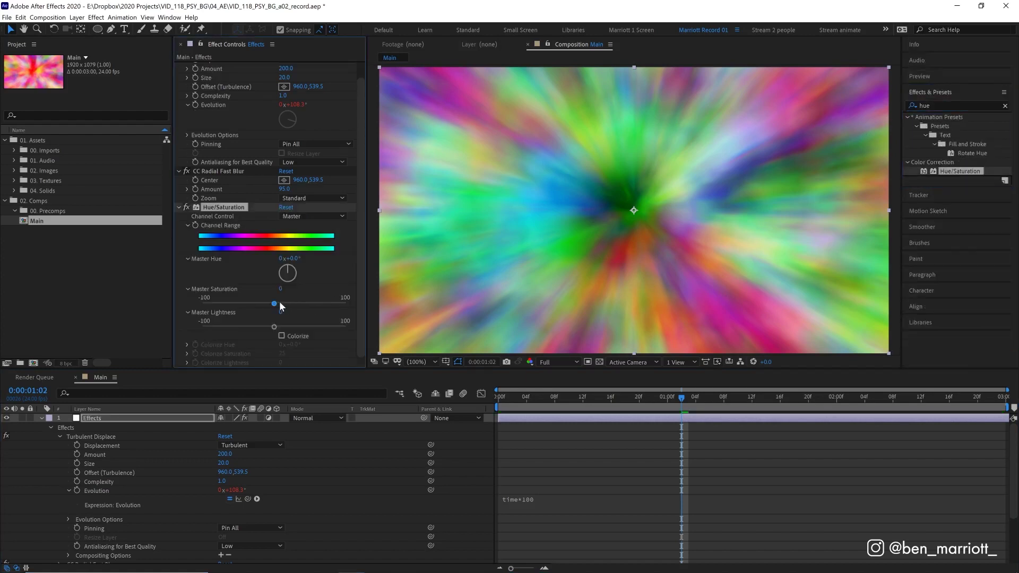
drag(279, 302, 324, 301)
Move Hue/Saturation above CC Radial Fast Blur and Turbulent Displace, then step to frame 0:00:01:07.
drag(217, 190, 216, 170)
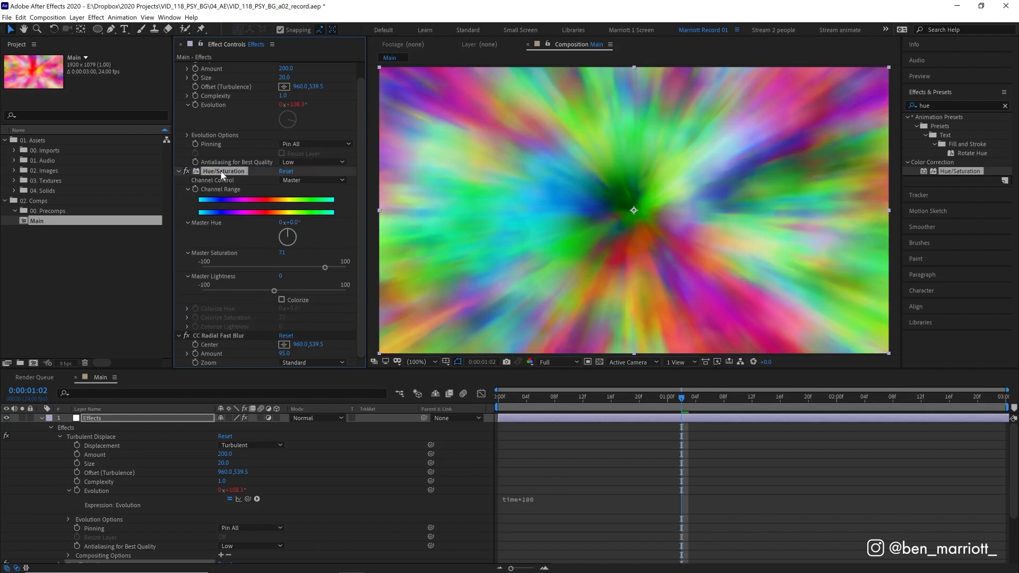
drag(226, 101, 225, 63)
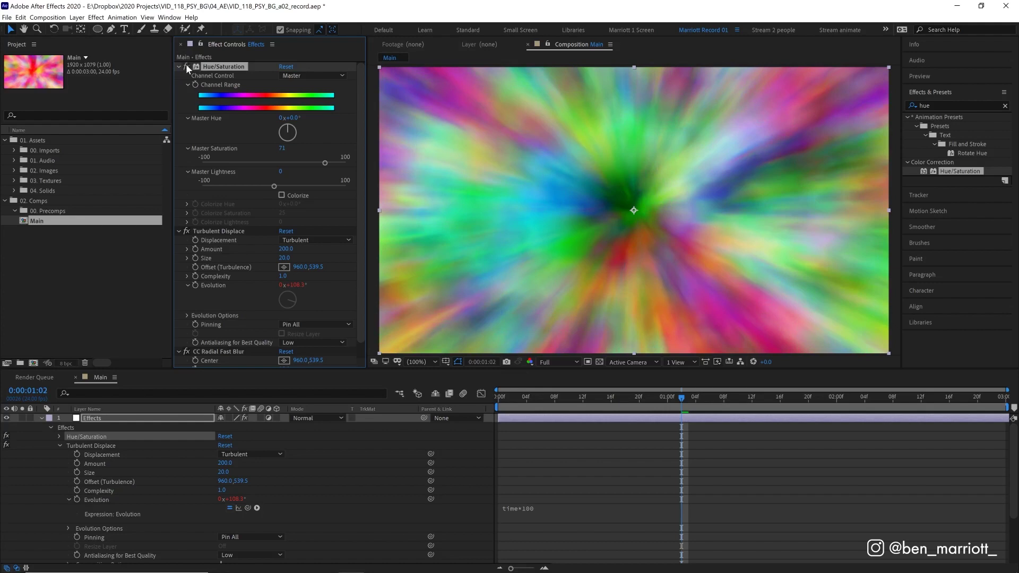
click(710, 398)
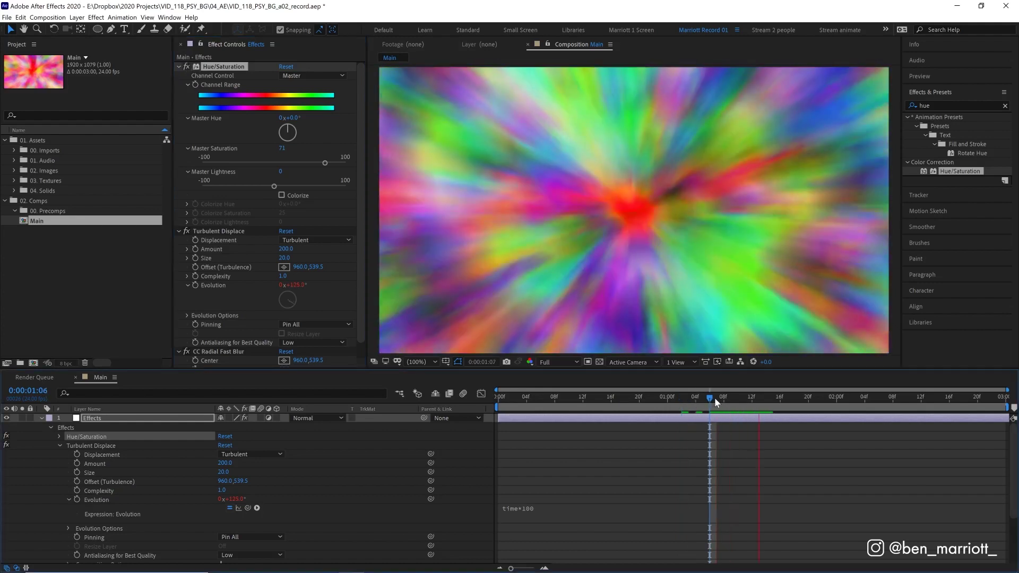
click(717, 398)
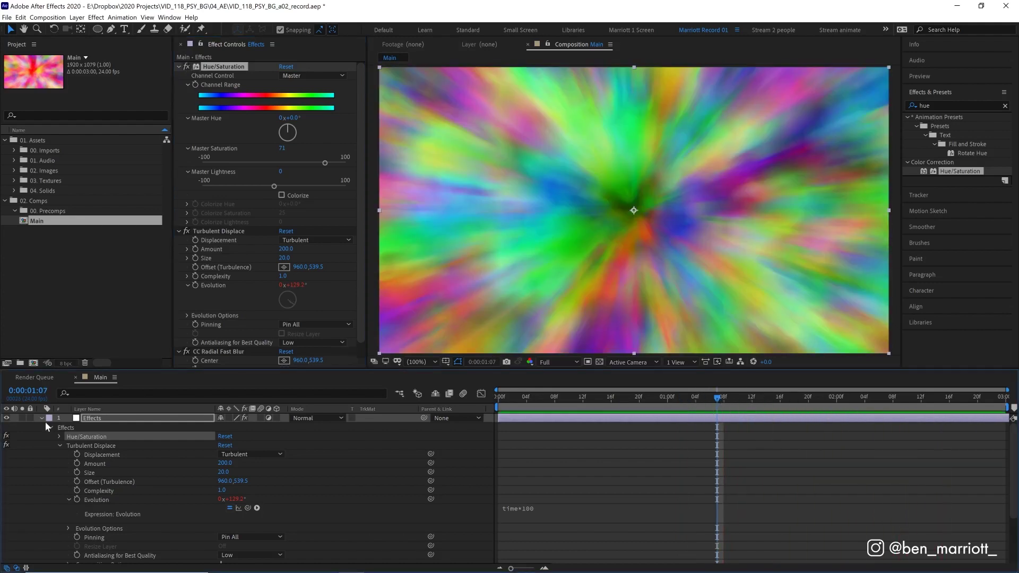
Hide the Effects layer, preview the raw noise, and briefly hide the red and green noise layers.
click(42, 418)
click(5, 418)
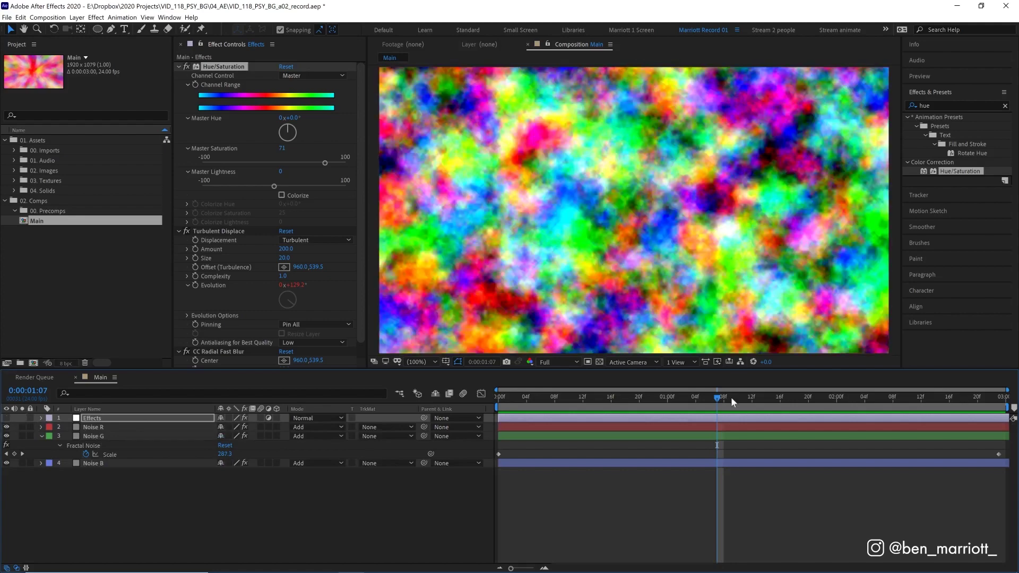
click(691, 400)
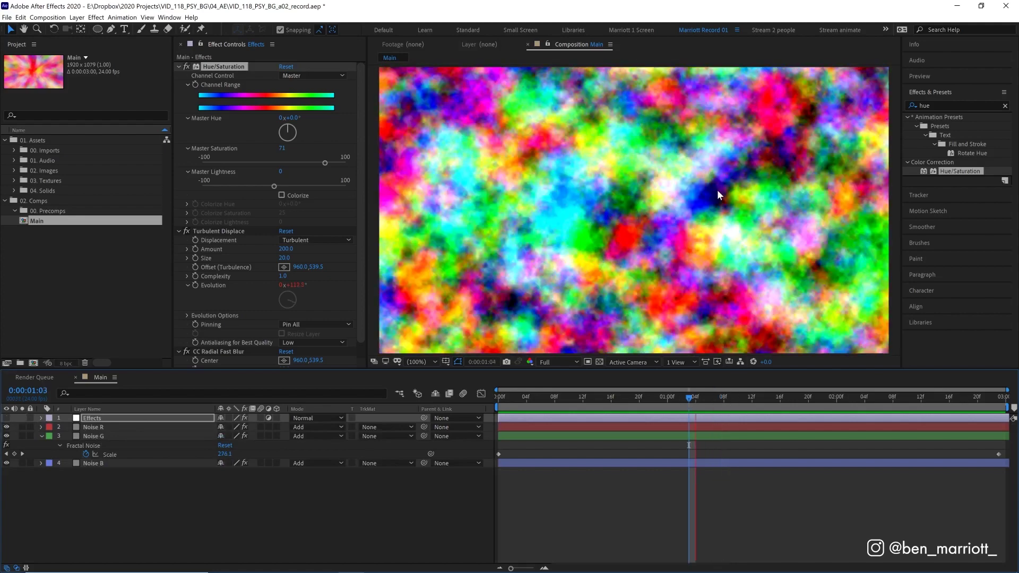
key(space)
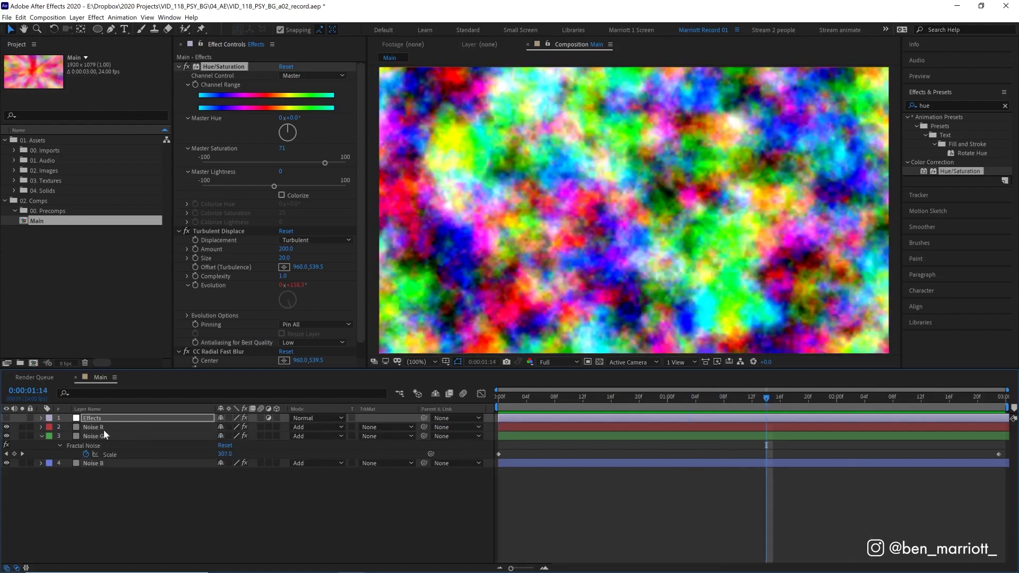
click(6, 427)
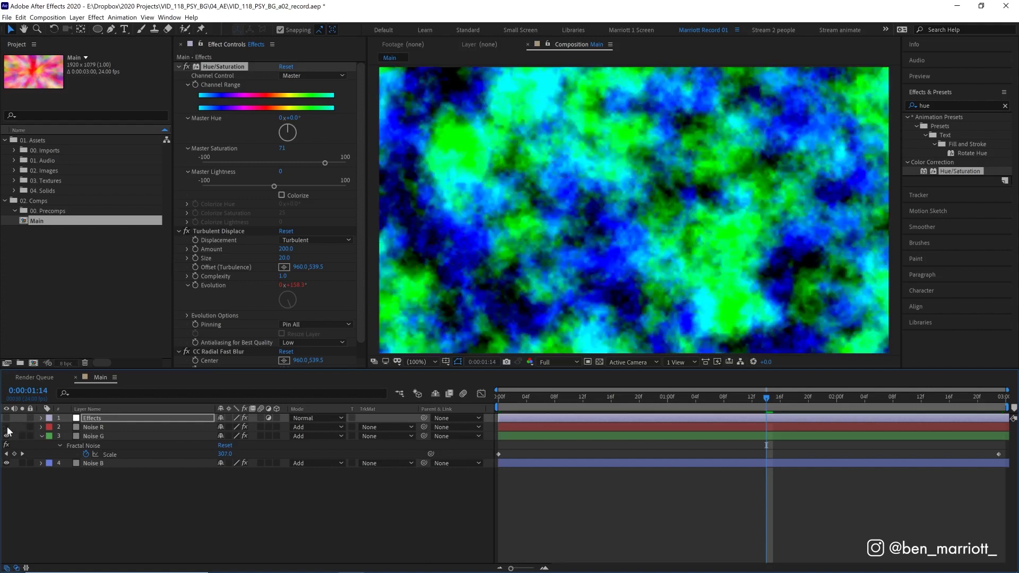
click(6, 437)
click(6, 436)
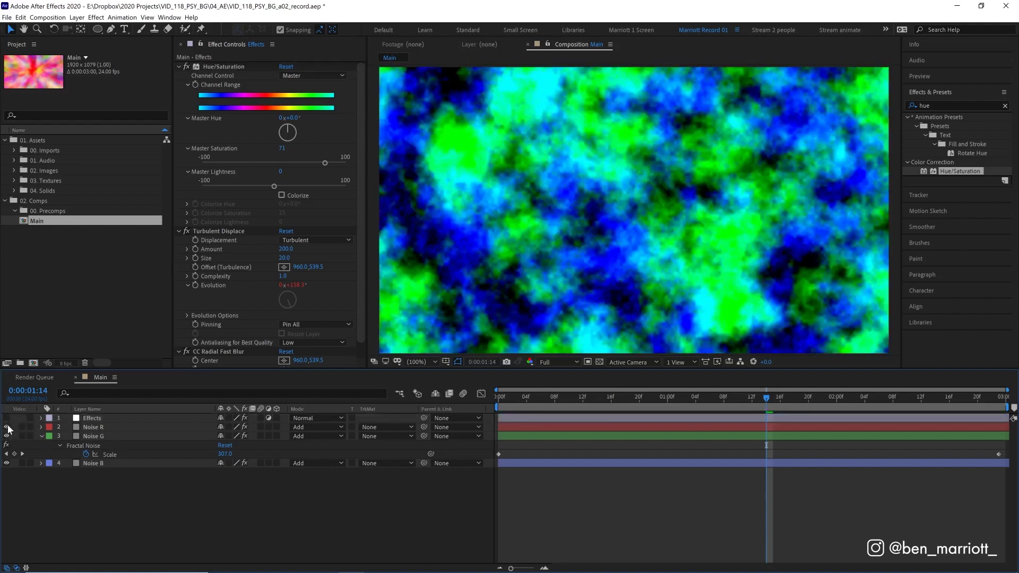
click(6, 427)
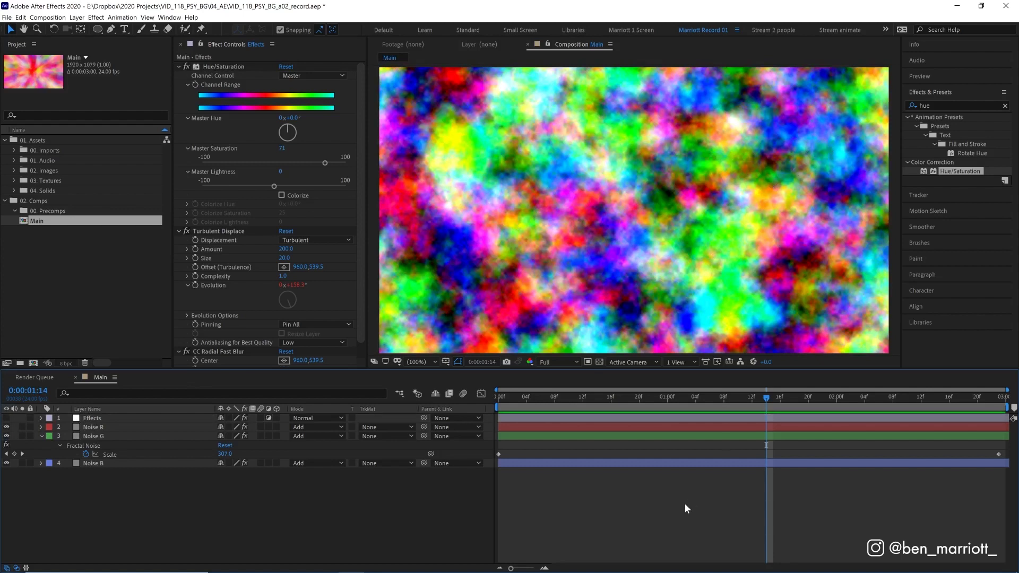
Create a pure red (FF0000) full-frame solid and send it to the bottom of the stack.
key(ctrl+y)
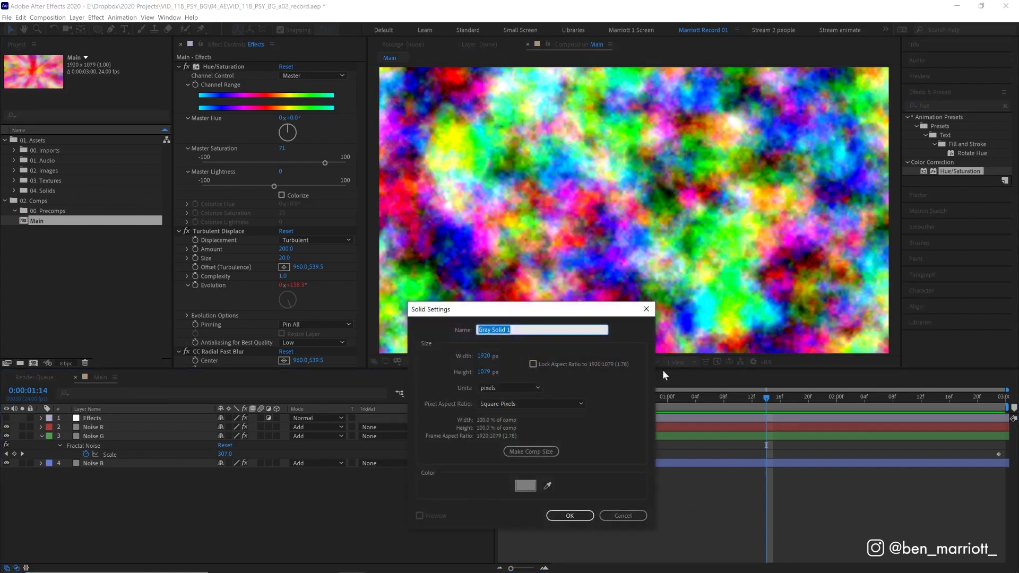
click(529, 486)
text(ff0000)
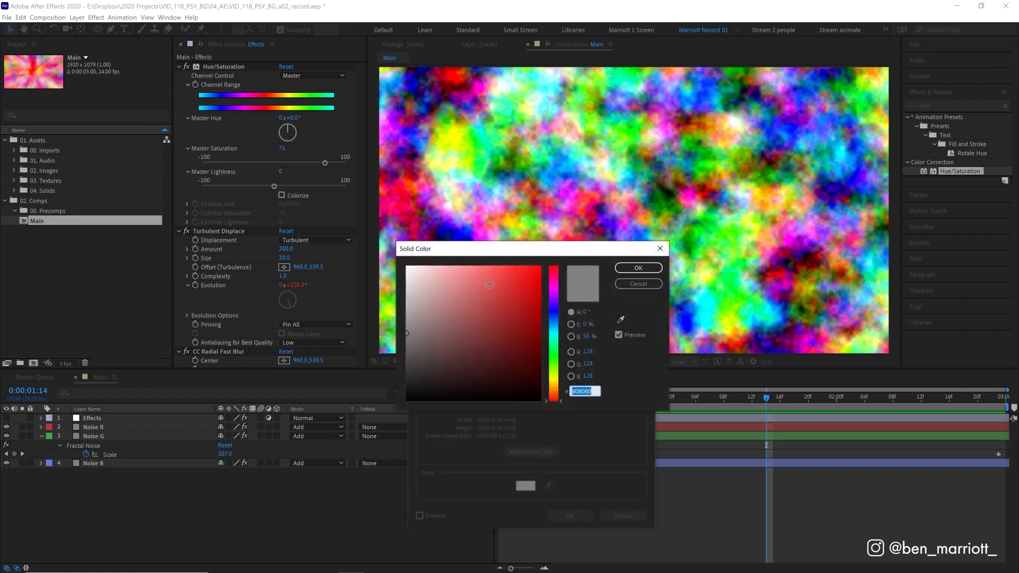
click(630, 270)
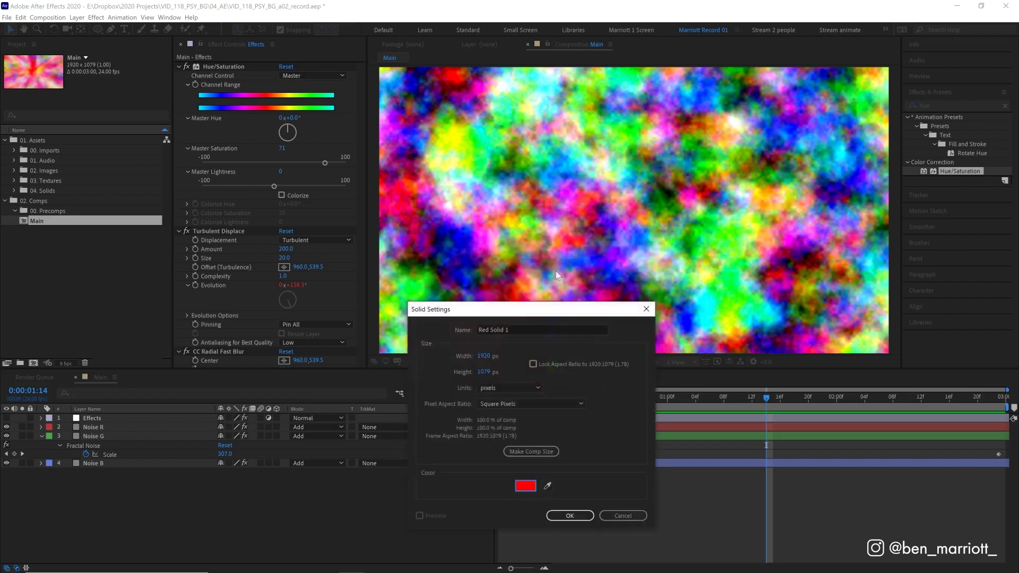
click(566, 516)
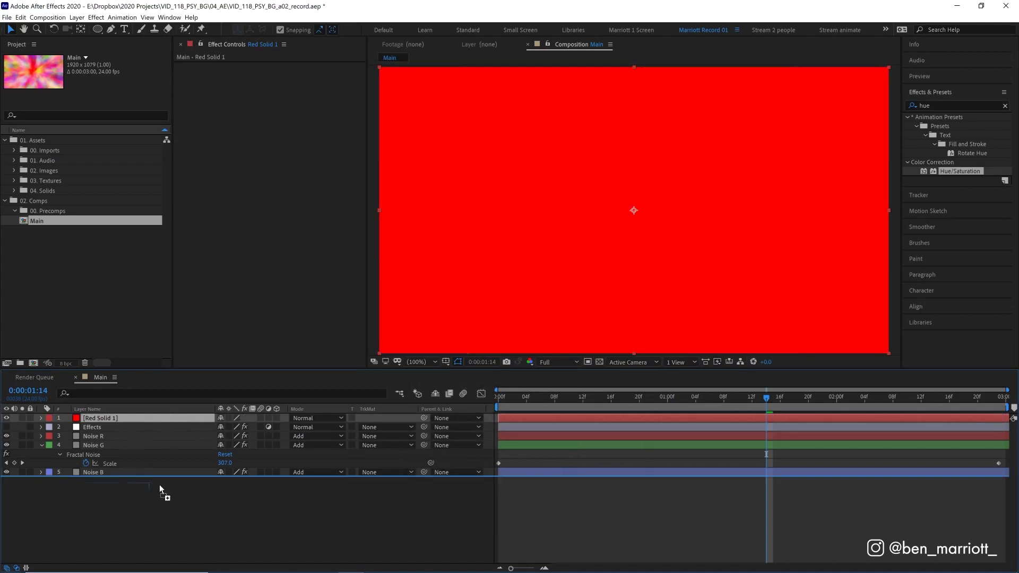
key(ctrl+shift+bracketleft)
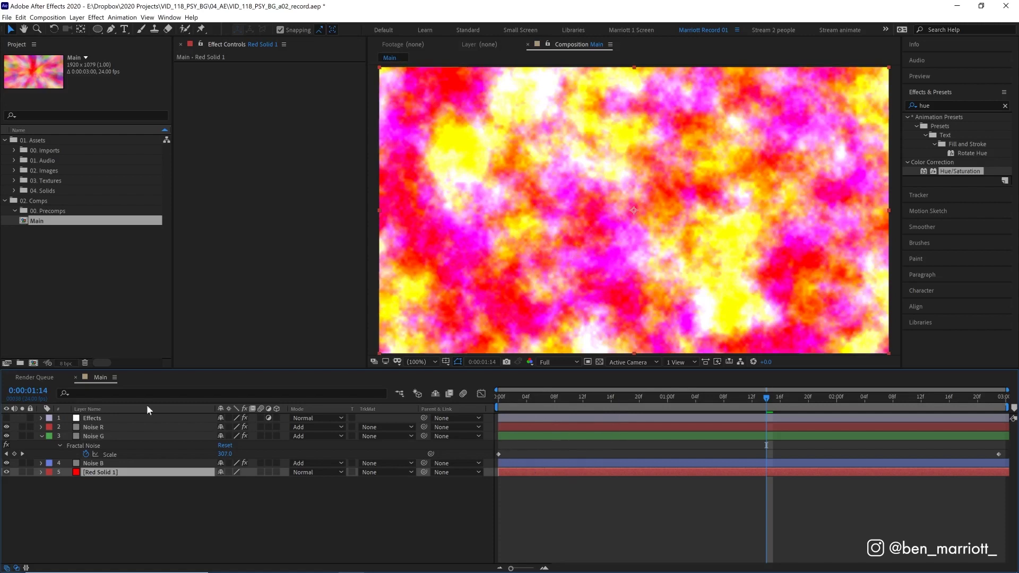
Make the Effects layer visible again and preview the warm radial burst.
click(7, 419)
click(510, 396)
key(space)
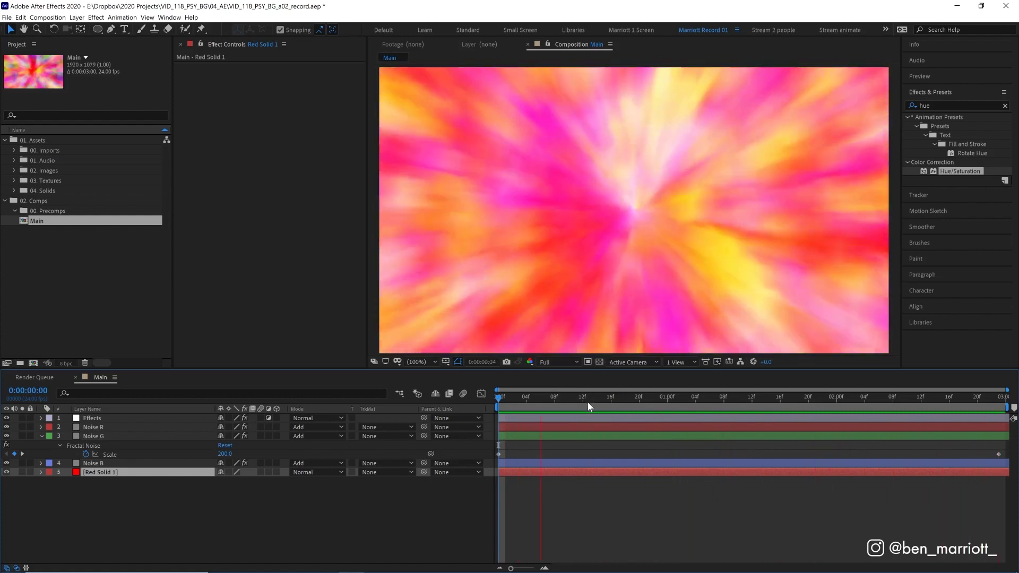
Stop the preview at frame 12 and apply the Fill effect to Red Solid 1.
click(584, 397)
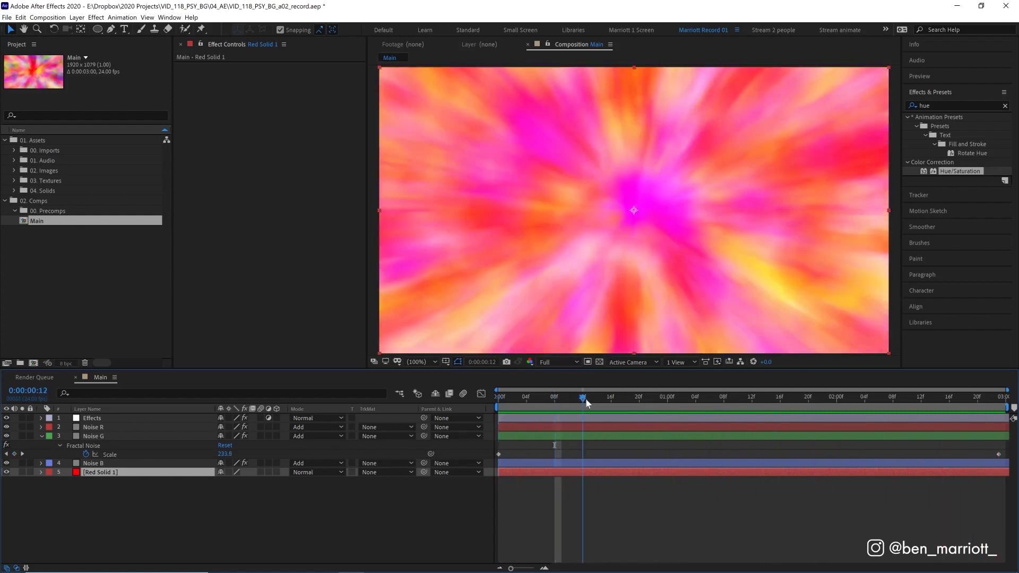
click(564, 473)
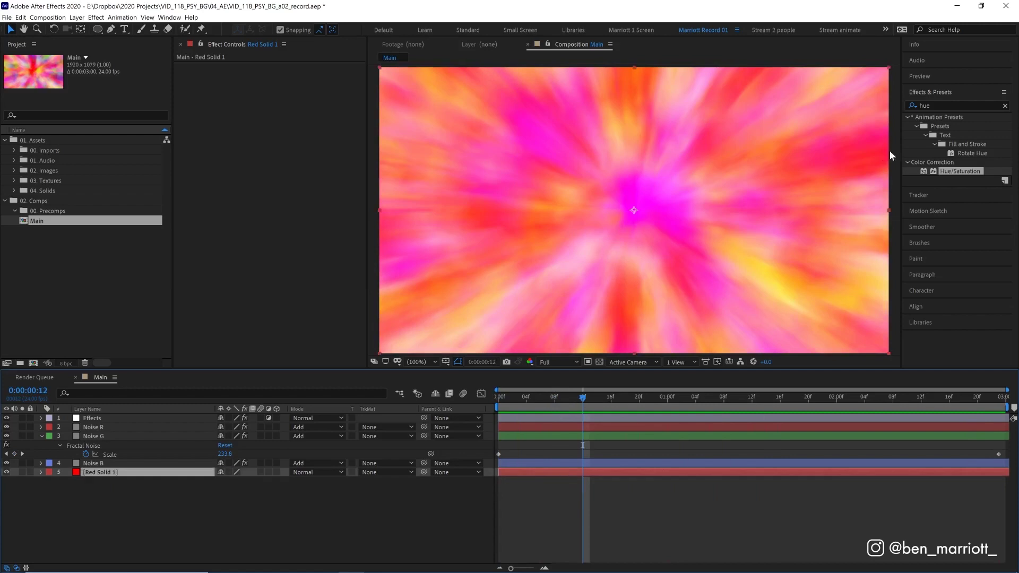
text(fill)
drag(944, 180, 610, 337)
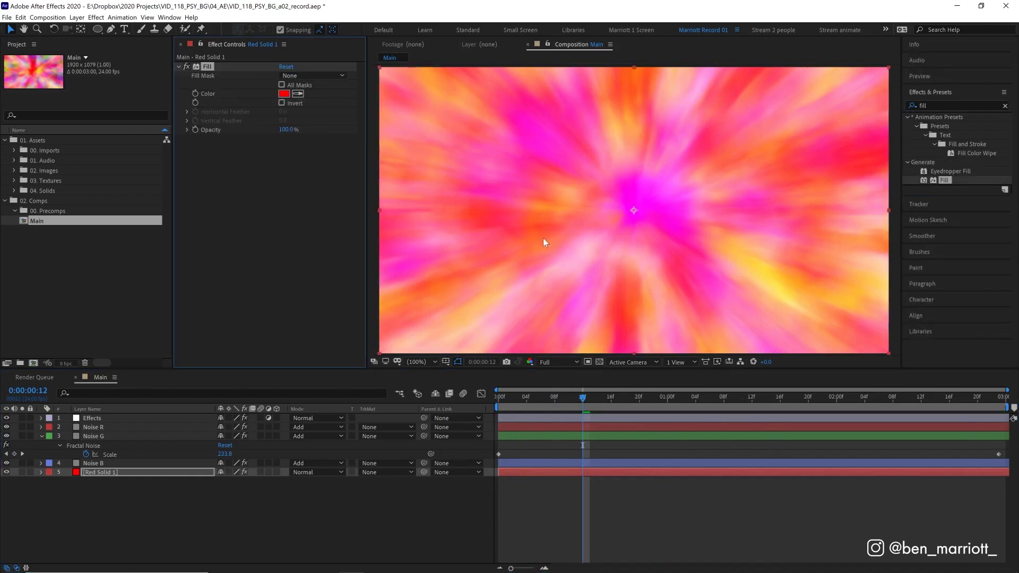
Try different Fill colours: blue, red, white, black and mid-grey.
click(283, 96)
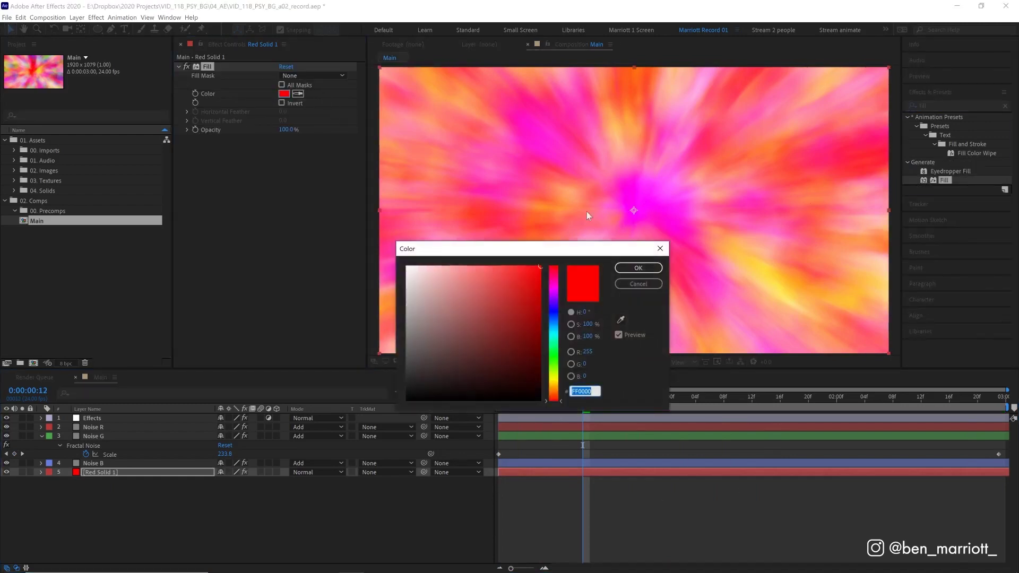
drag(580, 250, 401, 252)
drag(308, 327, 361, 268)
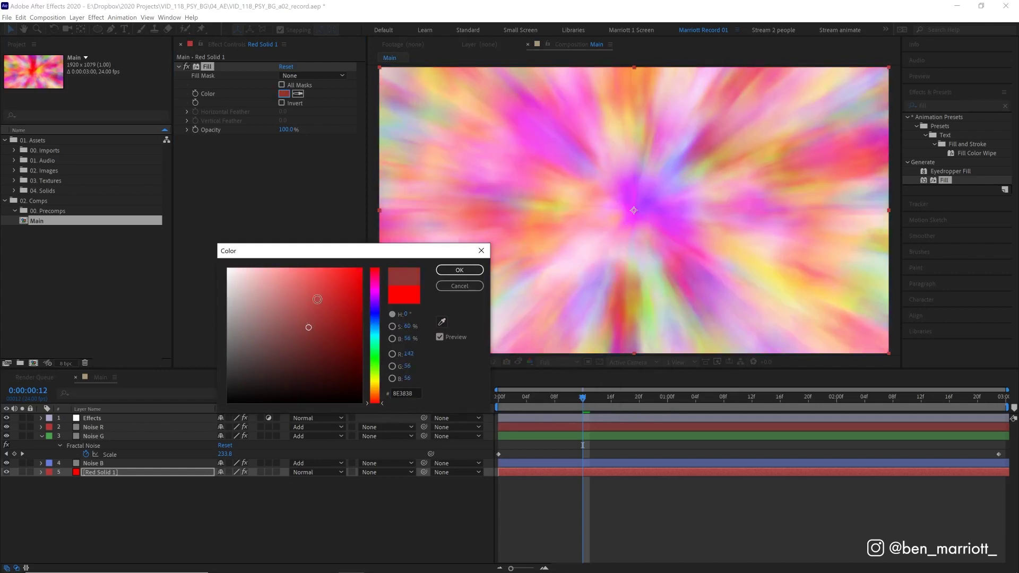
drag(375, 350, 375, 313)
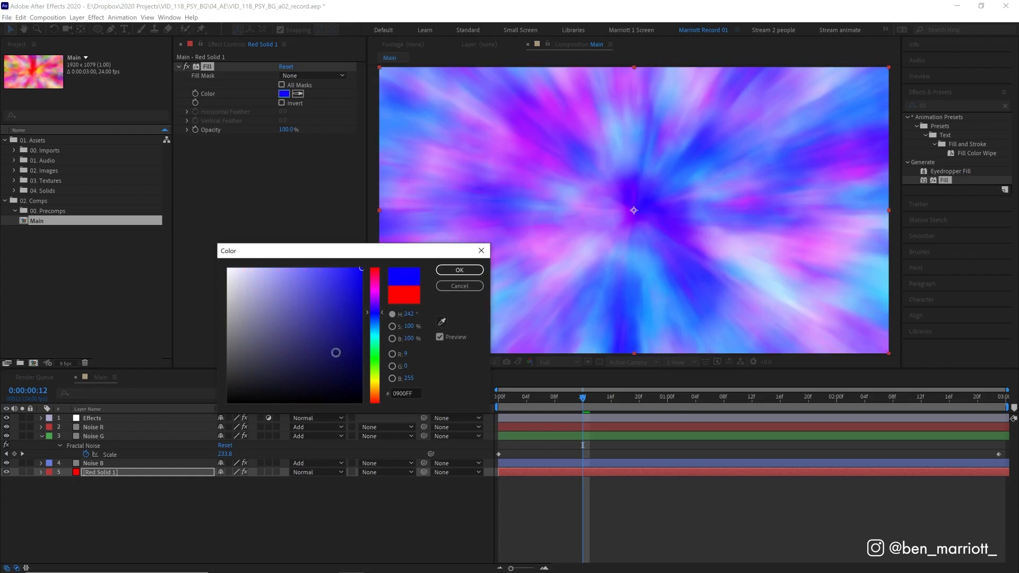
drag(373, 373, 371, 331)
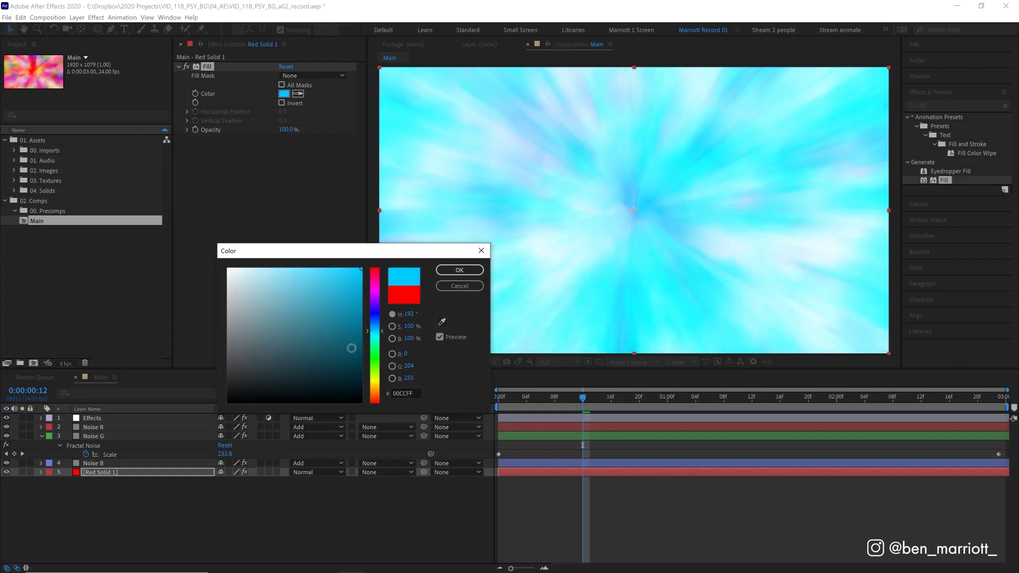
drag(312, 281, 162, 266)
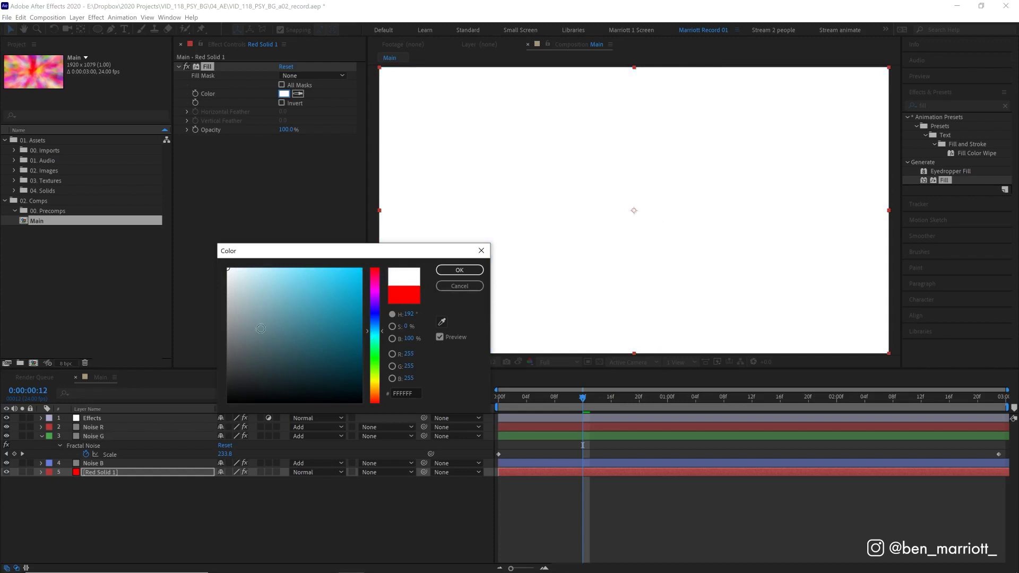
drag(259, 331, 190, 436)
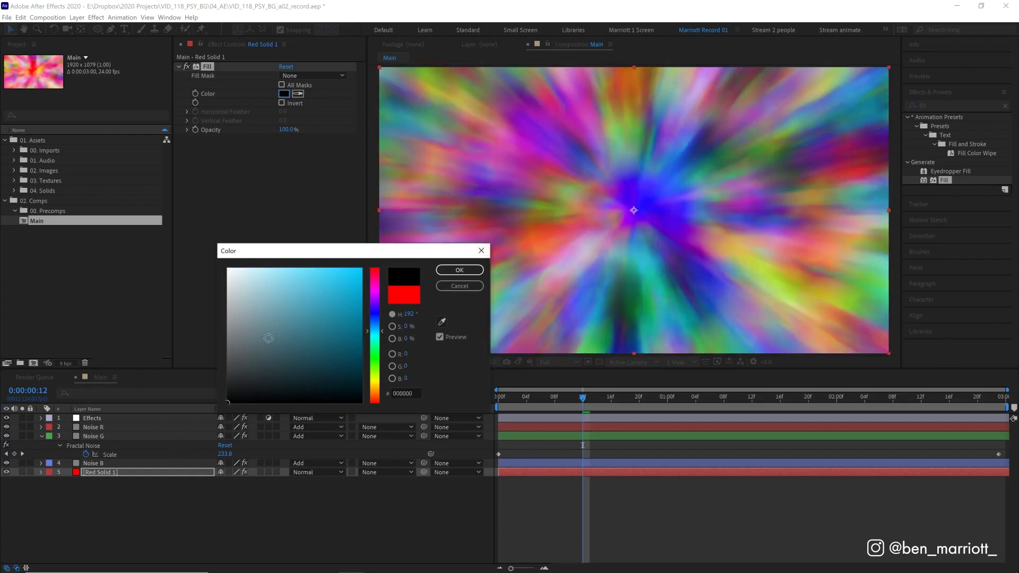
mouse_move(260, 338)
mouse_down()
mouse_move(210, 340)
mouse_move(228, 330)
mouse_up()
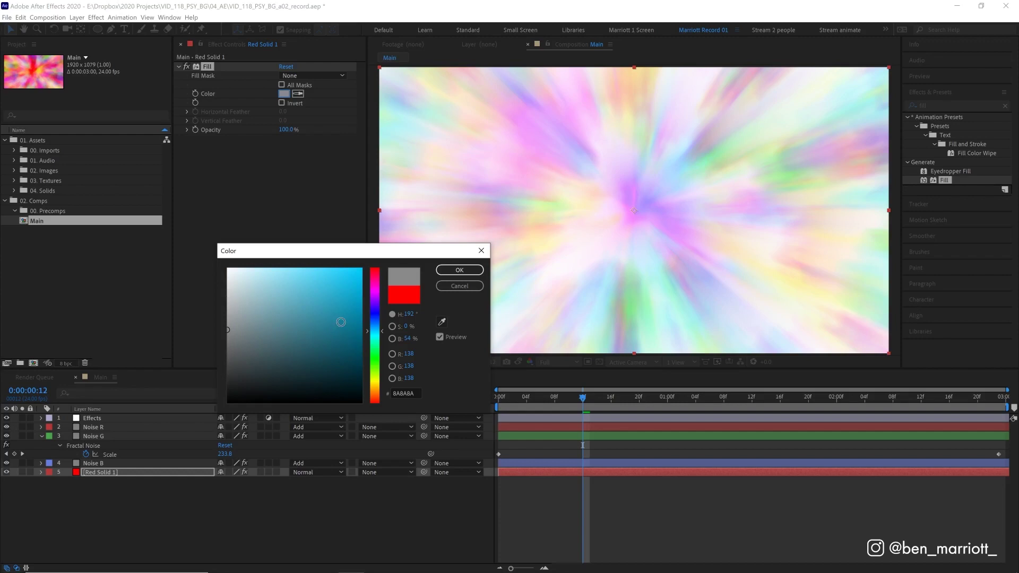
Settle the Fill colour on a deep crimson around 700121.
click(374, 270)
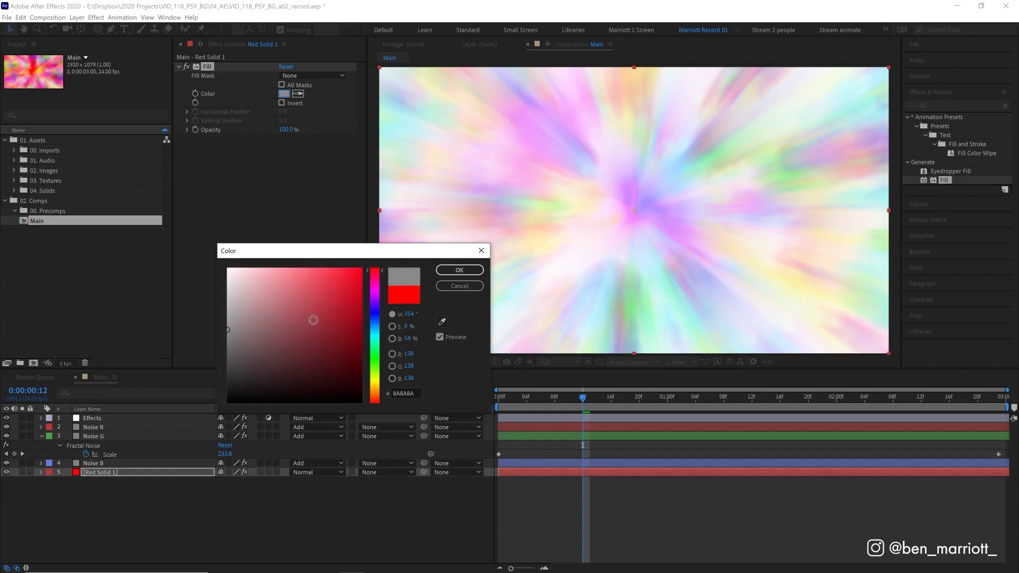
drag(314, 321, 366, 327)
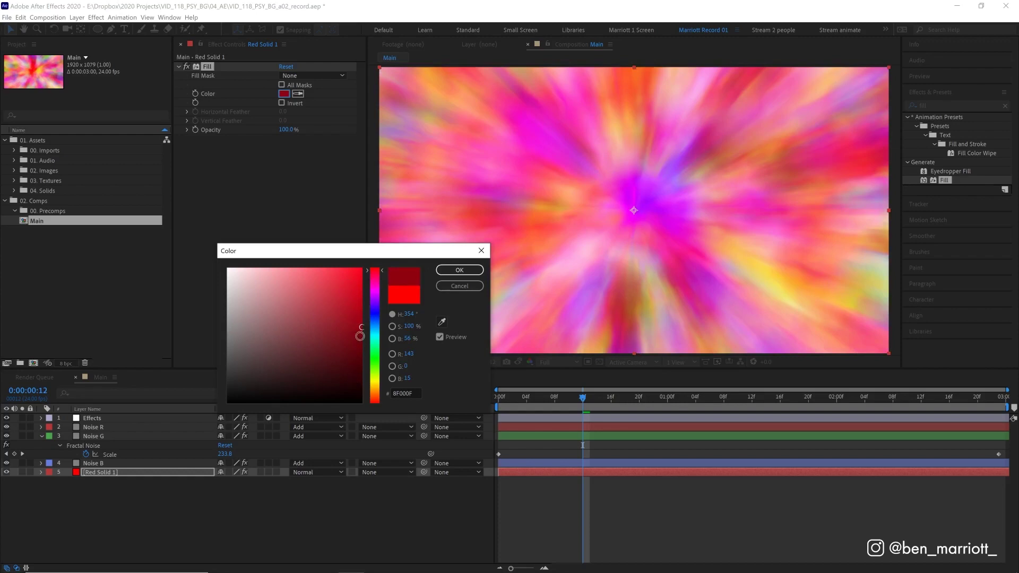
drag(357, 341, 359, 335)
mouse_move(357, 349)
mouse_down()
mouse_move(365, 382)
mouse_move(362, 328)
mouse_move(364, 342)
mouse_up()
click(382, 273)
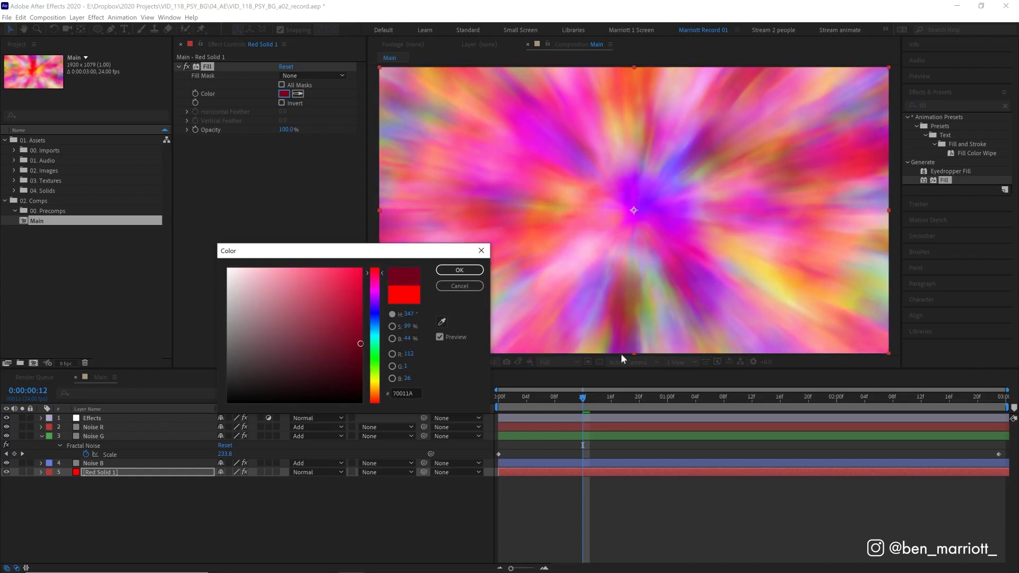
drag(409, 315, 378, 274)
Confirm the crimson fill and preview the burst, checking frame 0:00:01:04 and stopping at frame 20.
click(463, 271)
key(space)
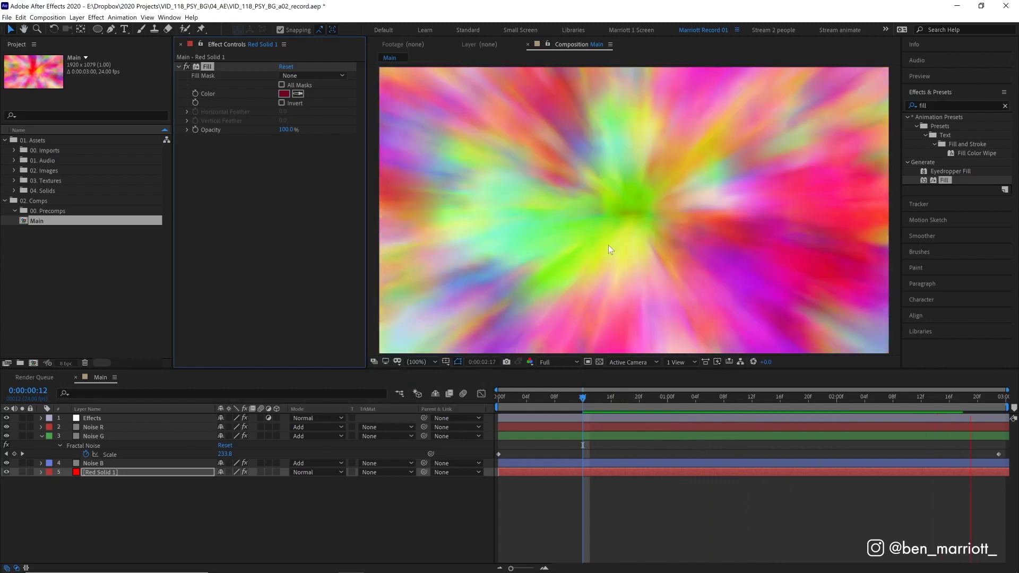
click(675, 397)
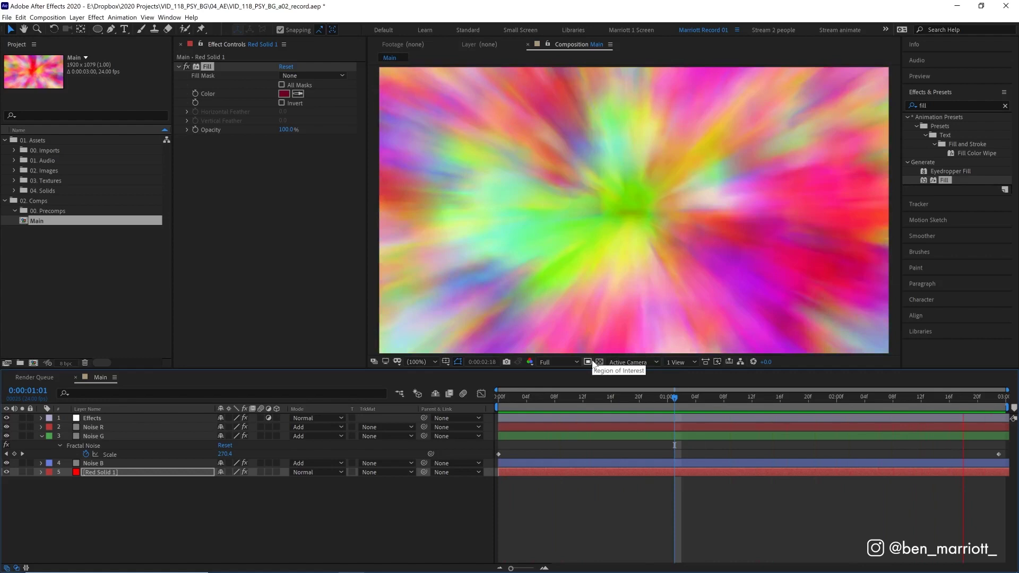
drag(524, 397, 694, 401)
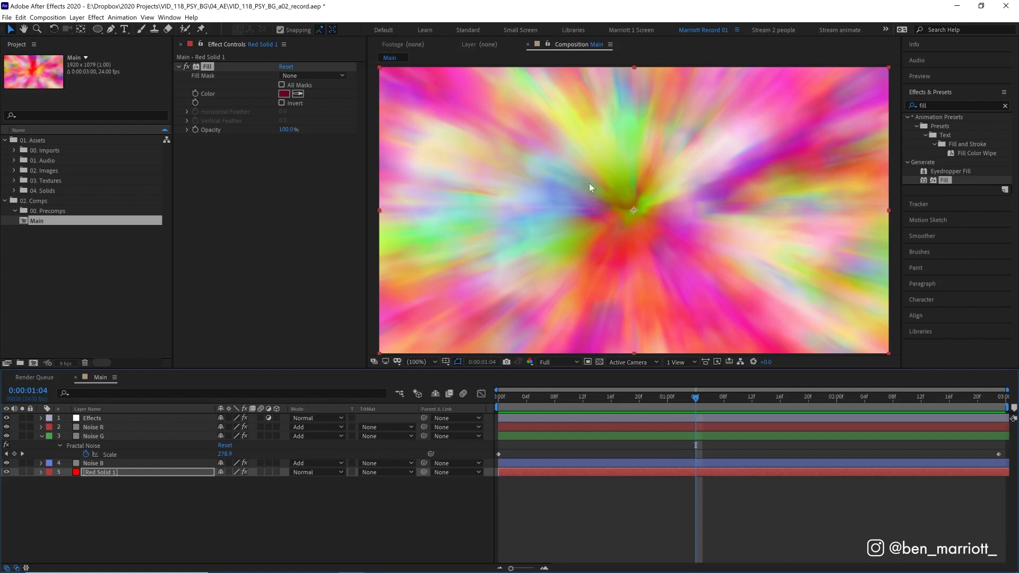
key(space)
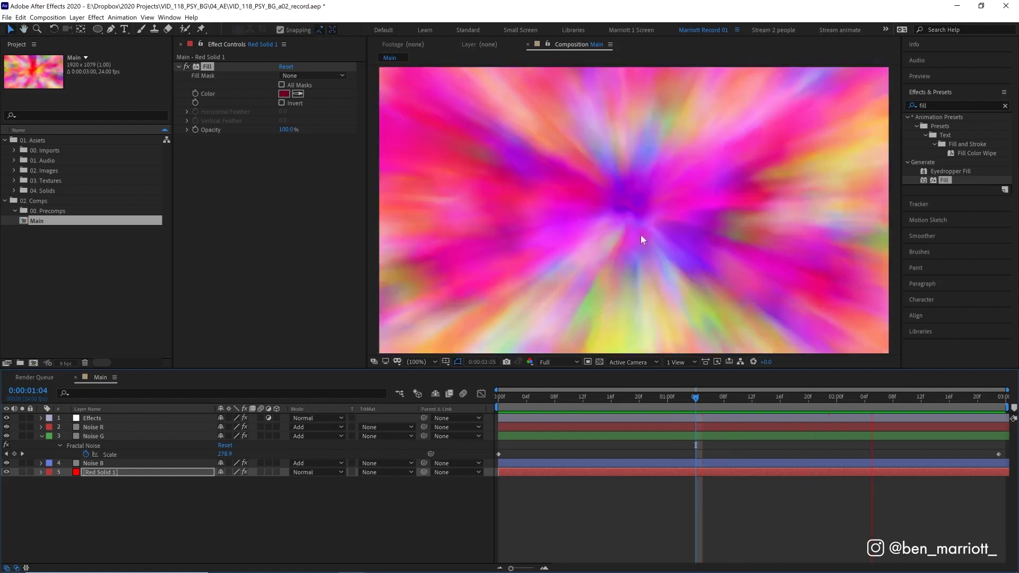
click(637, 403)
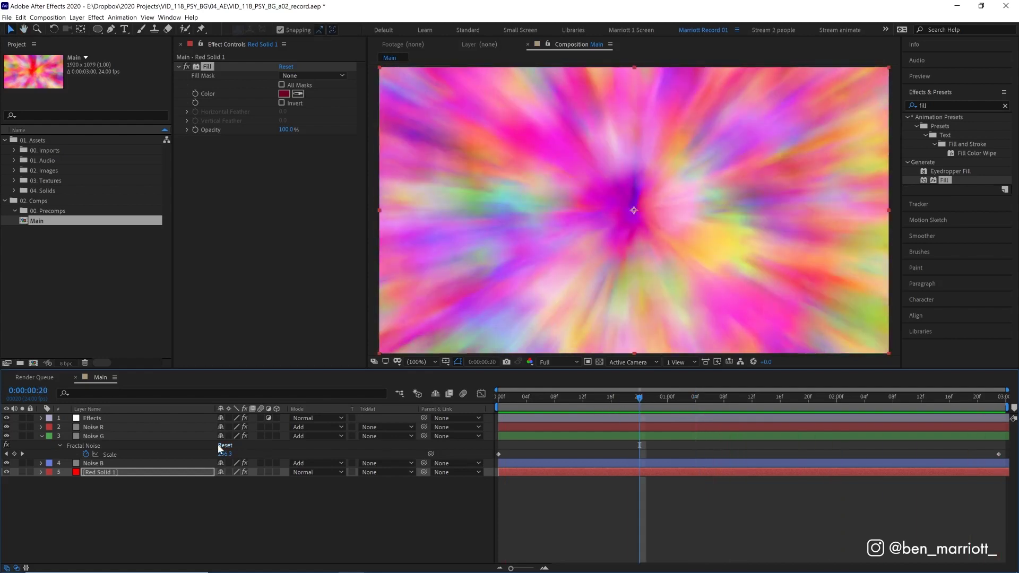
Duplicate the Noise R layer and rename the copy BLACK.
click(112, 429)
key(ctrl+d)
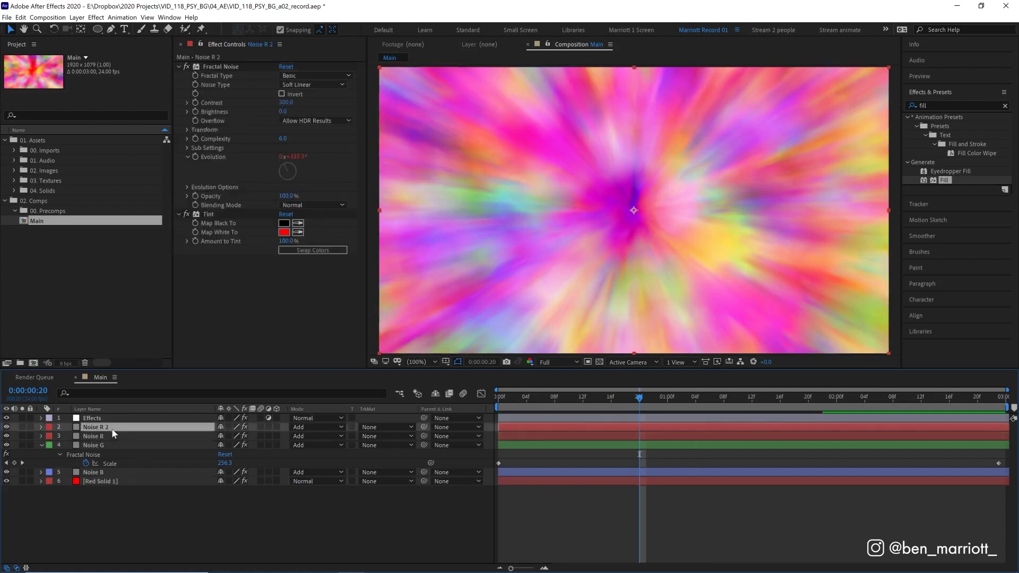
key(Return)
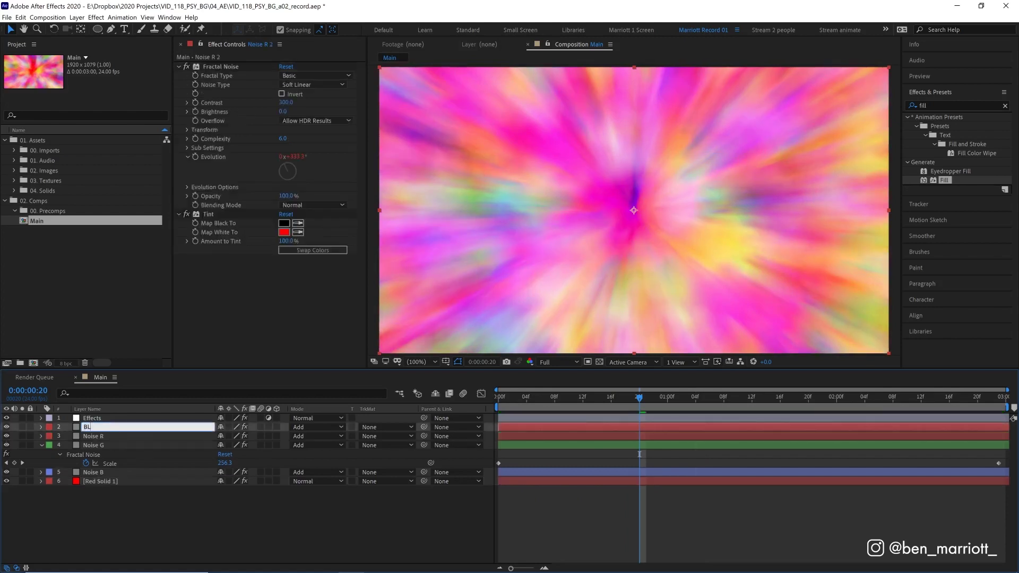
text(BLACK)
key(Return)
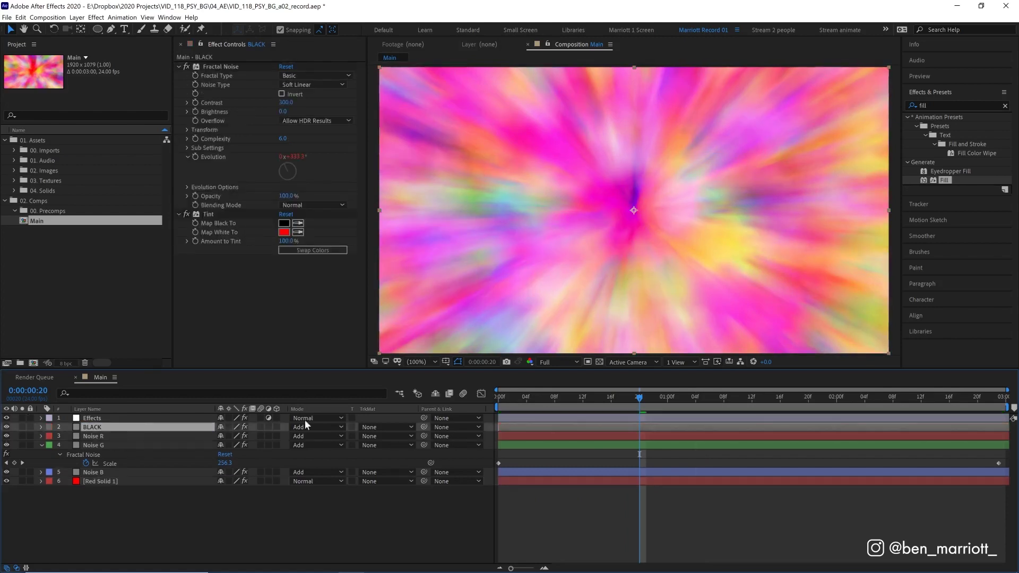
Hide the Effects layer, then give BLACK no tint, Multiply mode and Fractal Noise Contrast 1000.
click(6, 418)
click(183, 212)
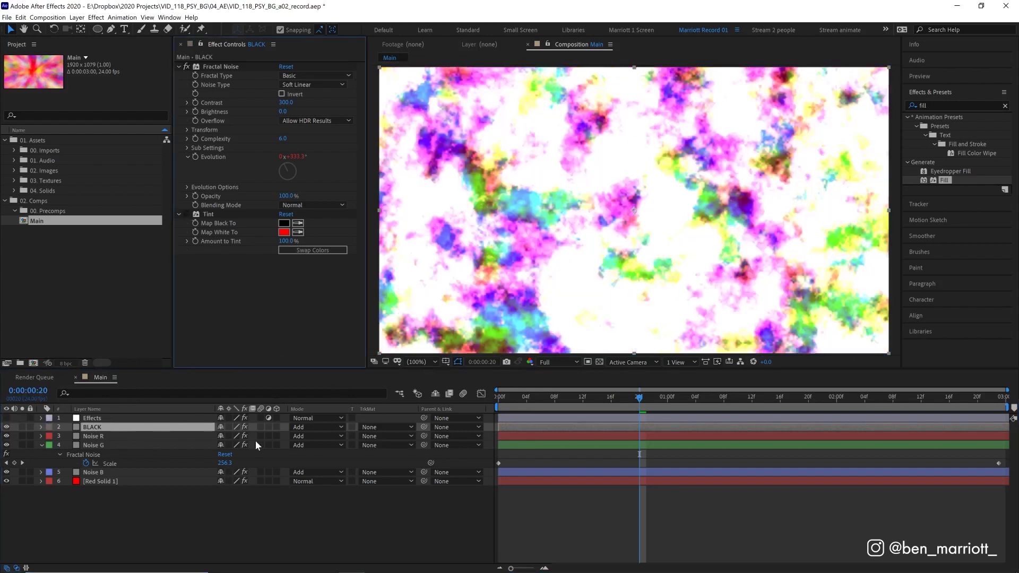
click(301, 426)
click(310, 75)
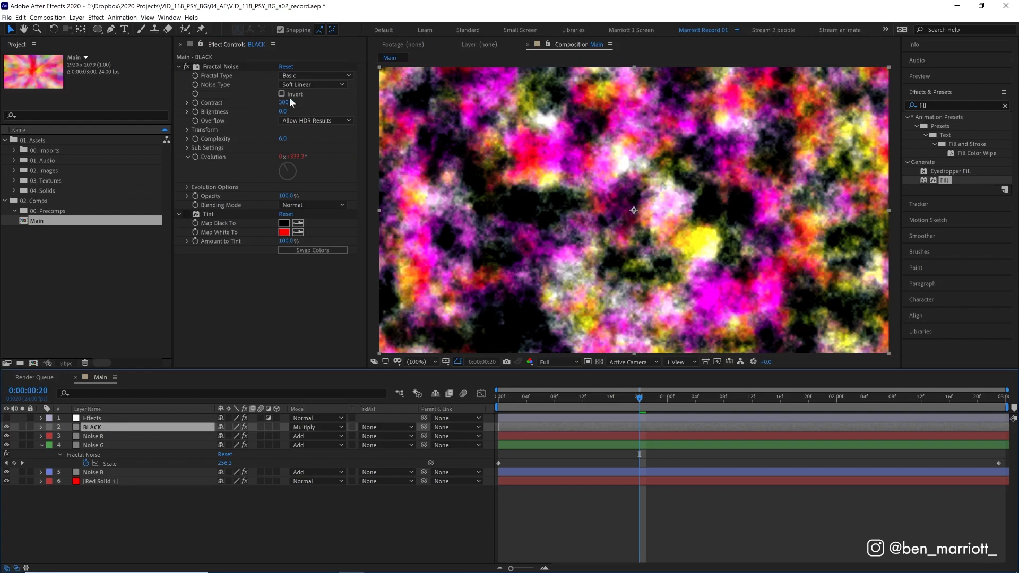
drag(284, 102, 478, 100)
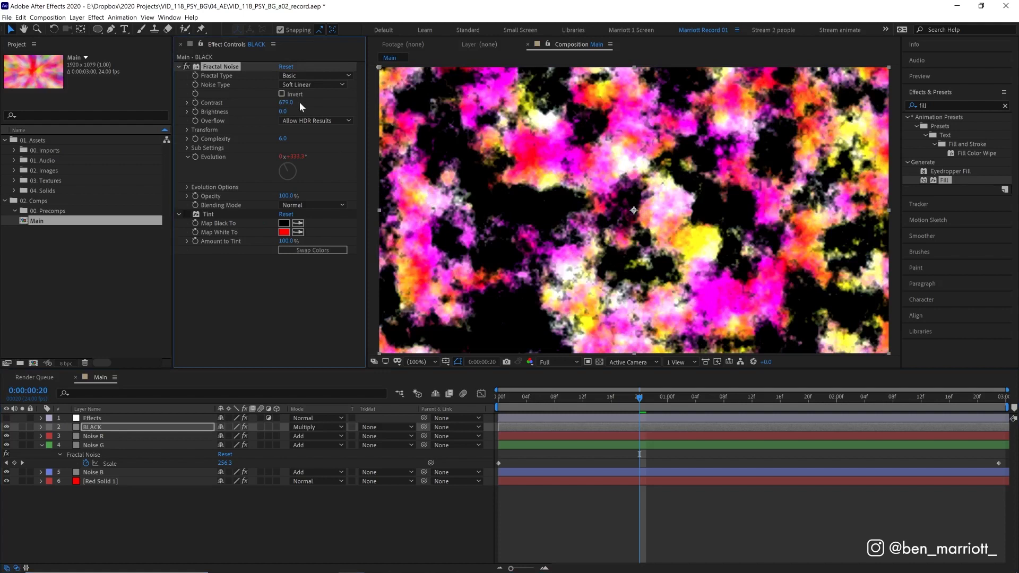
click(292, 102)
text(1)
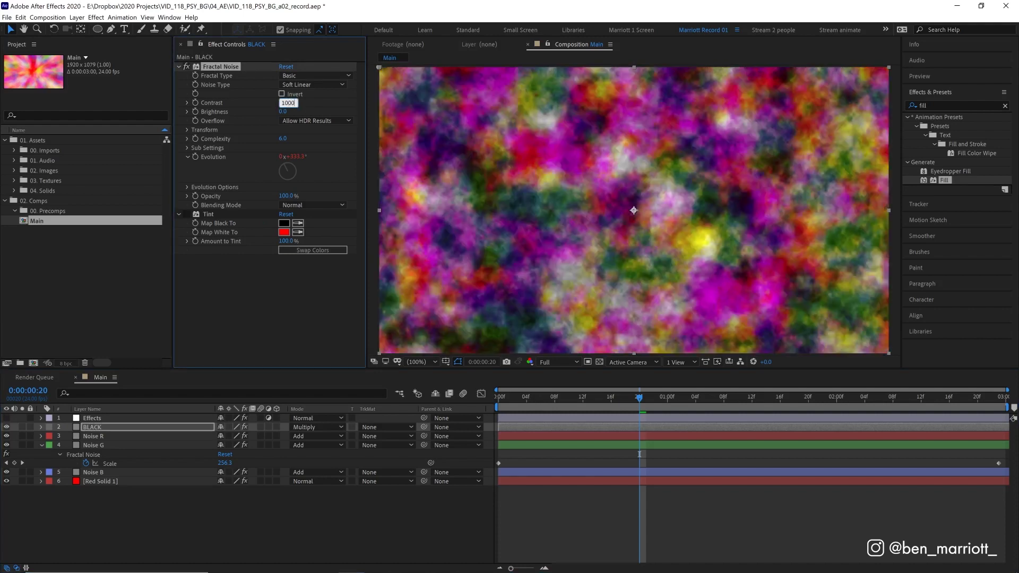
text(000)
key(Return)
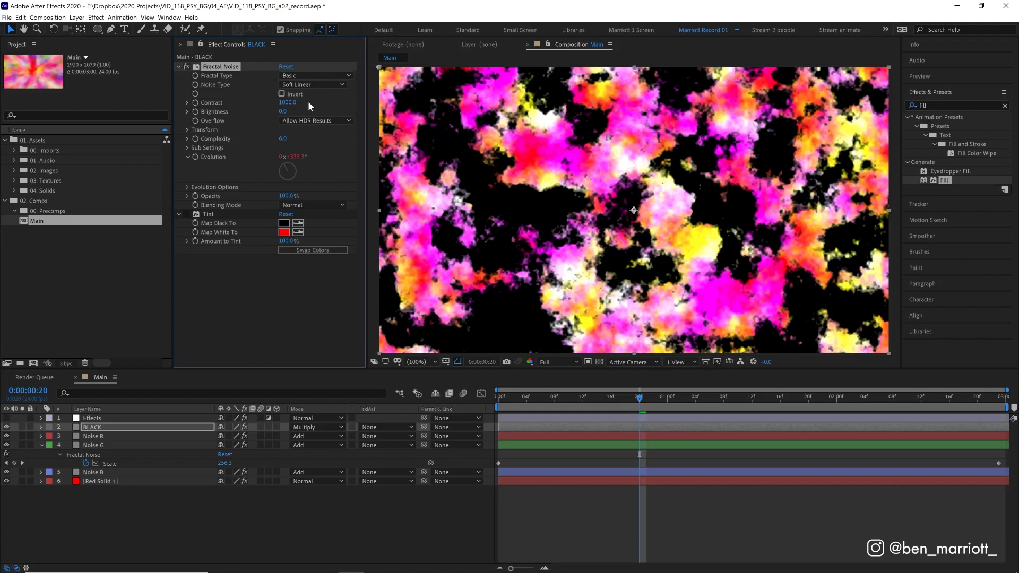
Set BLACK's Fractal Noise Scale to 30 and add CC Radial Fast Blur with Amount 95.
click(187, 130)
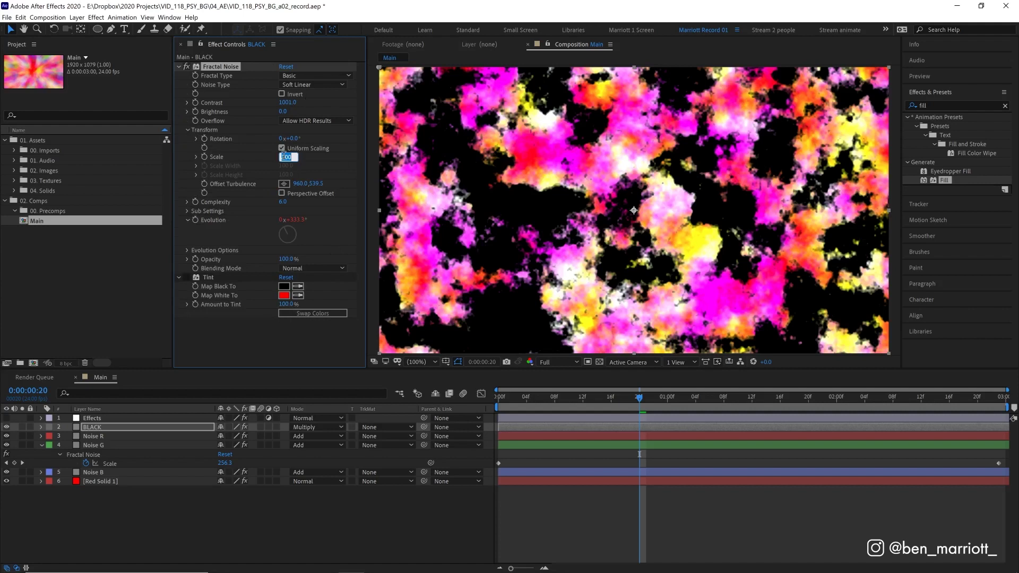
click(197, 157)
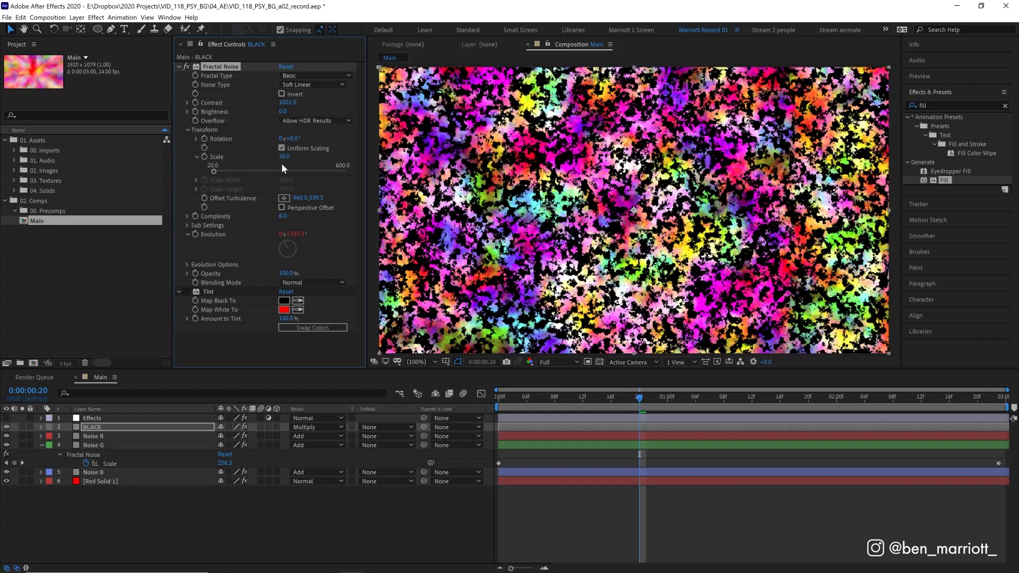
double_click(942, 106)
text(radi)
key(ctrl+a)
text(cc rad)
double_click(955, 134)
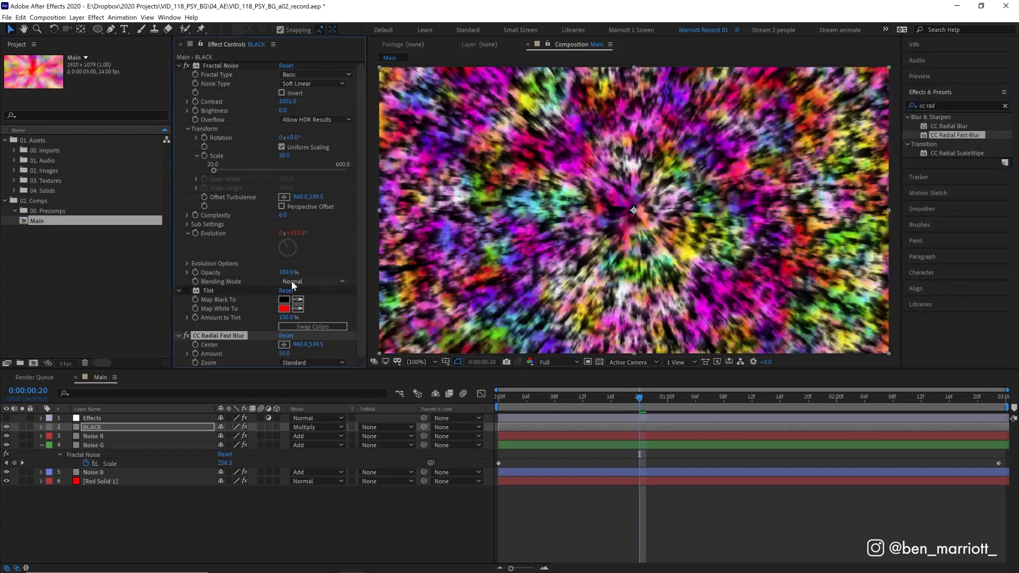
text(95)
key(Return)
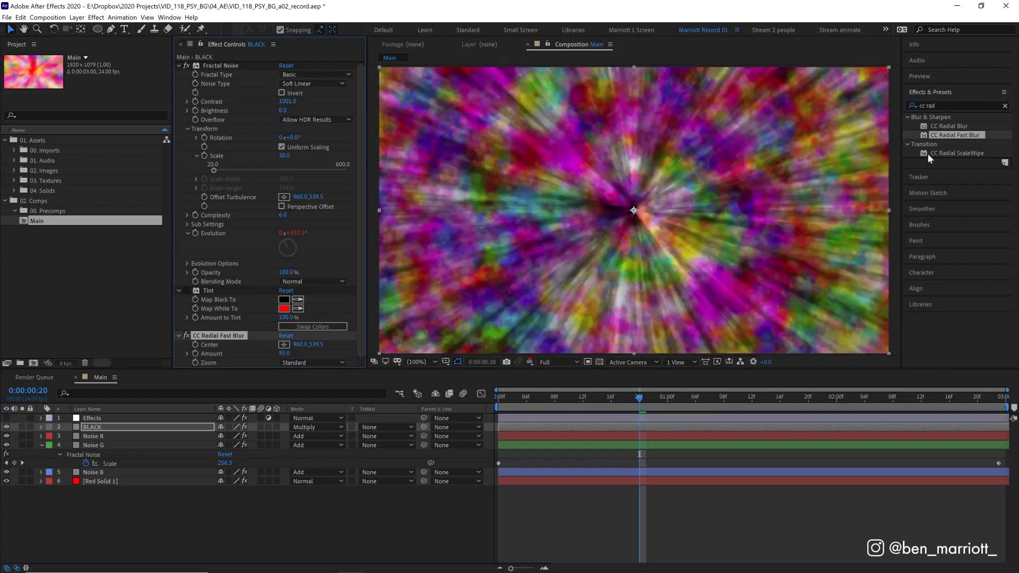
Add Curves to BLACK and drag both end points inward into a hard threshold for black streaks.
click(934, 105)
key(ctrl+a)
text(cur)
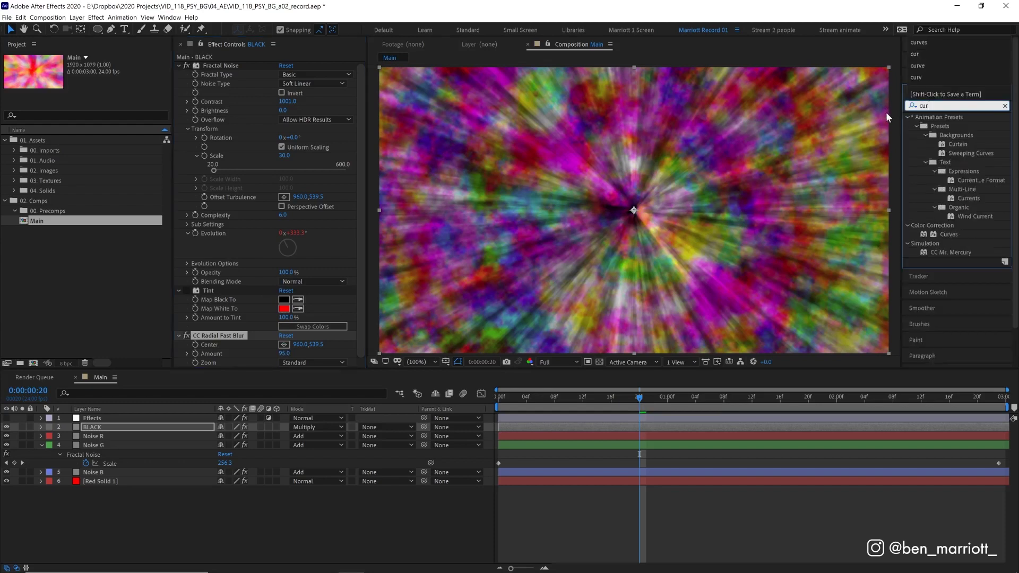
double_click(949, 234)
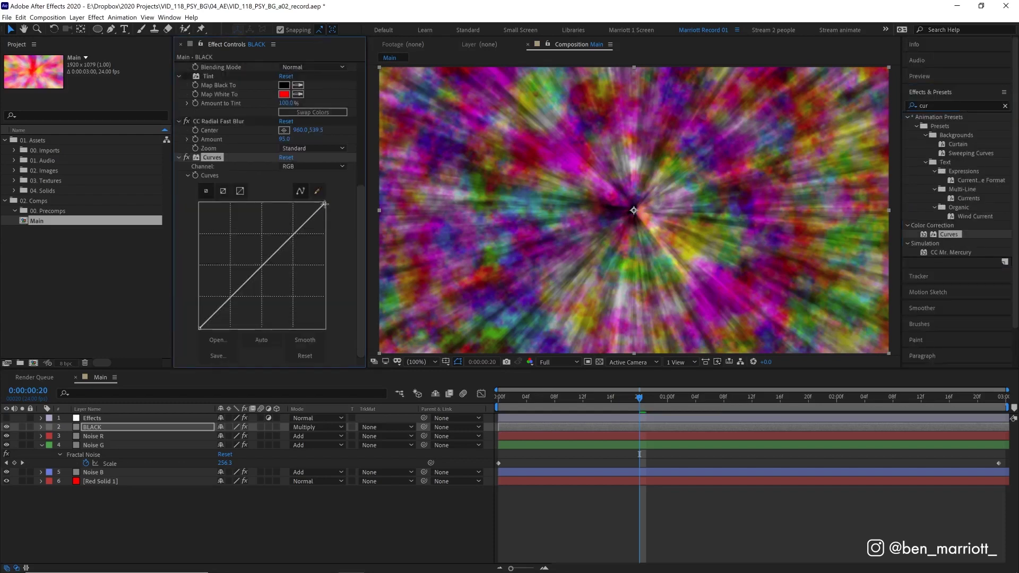
drag(325, 203, 275, 204)
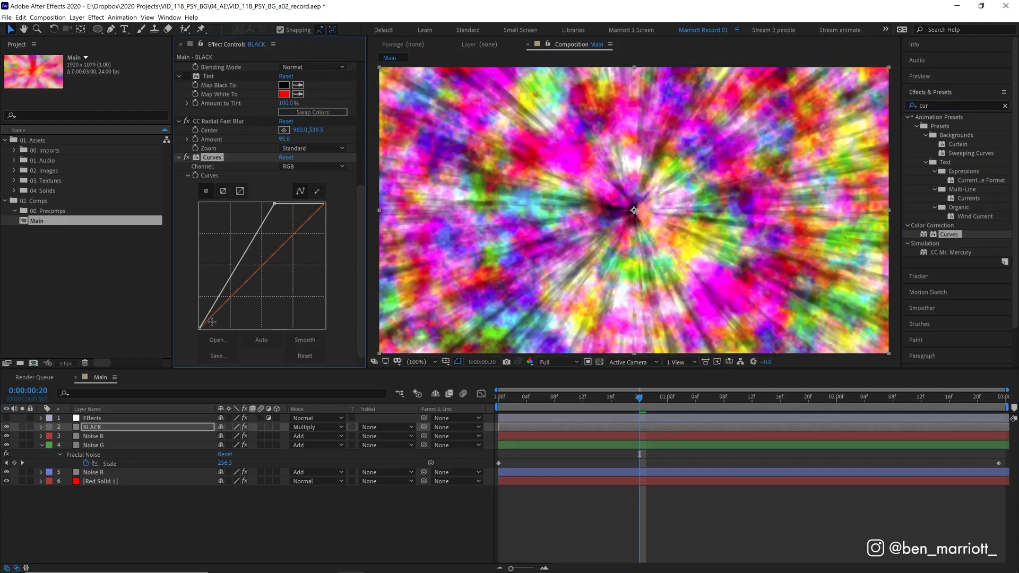
drag(203, 326, 254, 329)
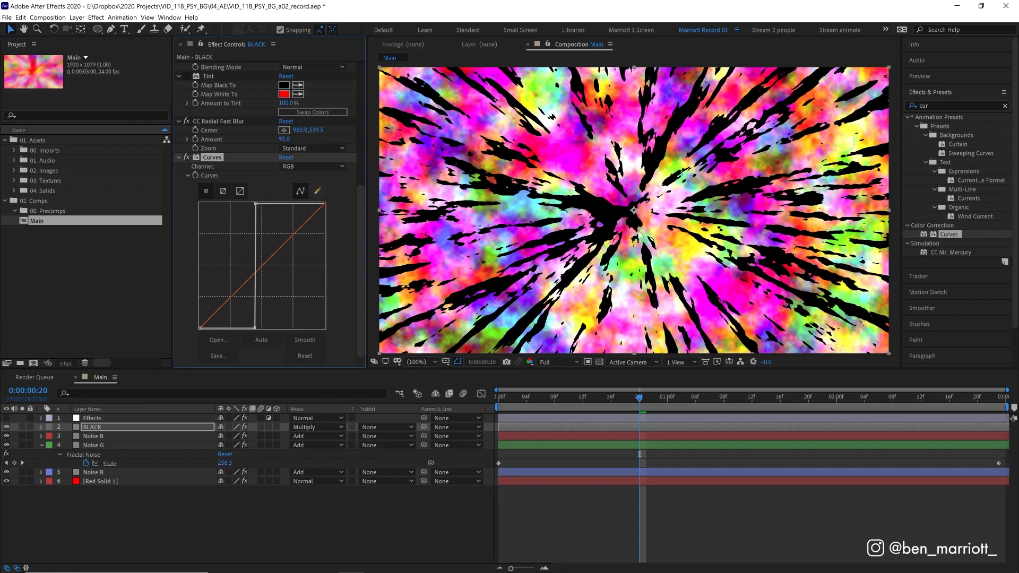
key(space)
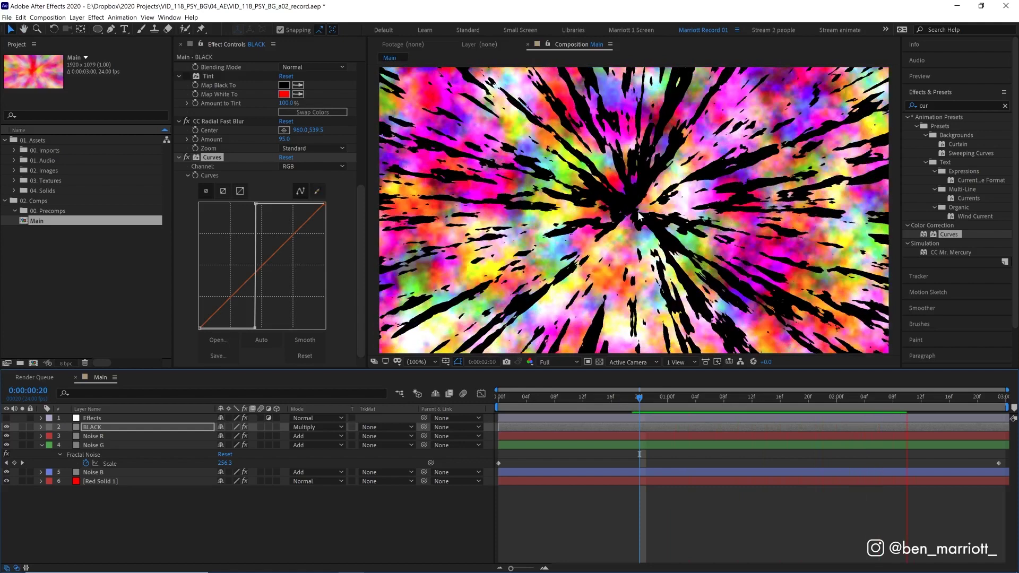
Select the Effects layer, turn its visibility back on, and stop the streaked-burst preview.
key(ctrl+Up)
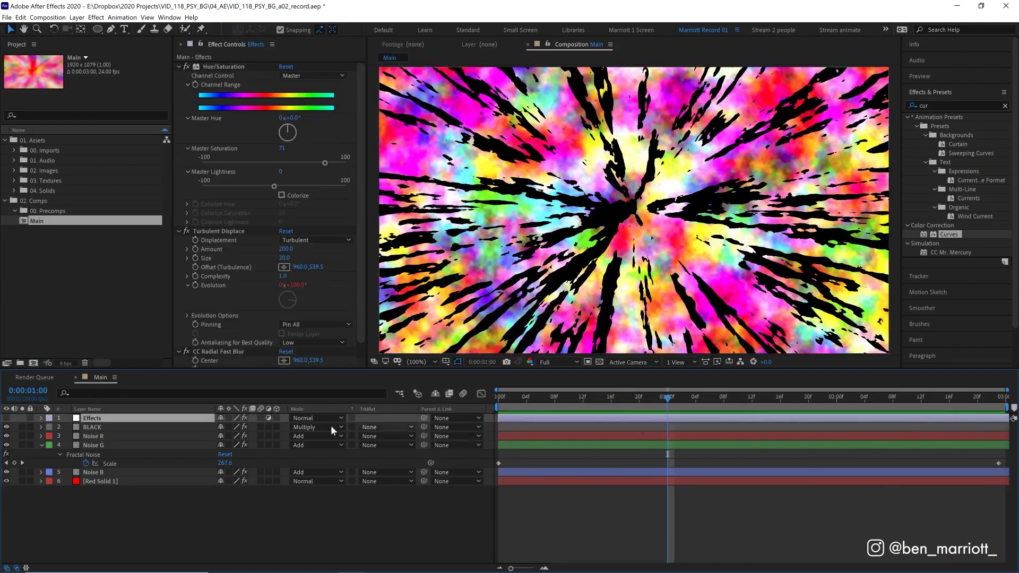
click(7, 418)
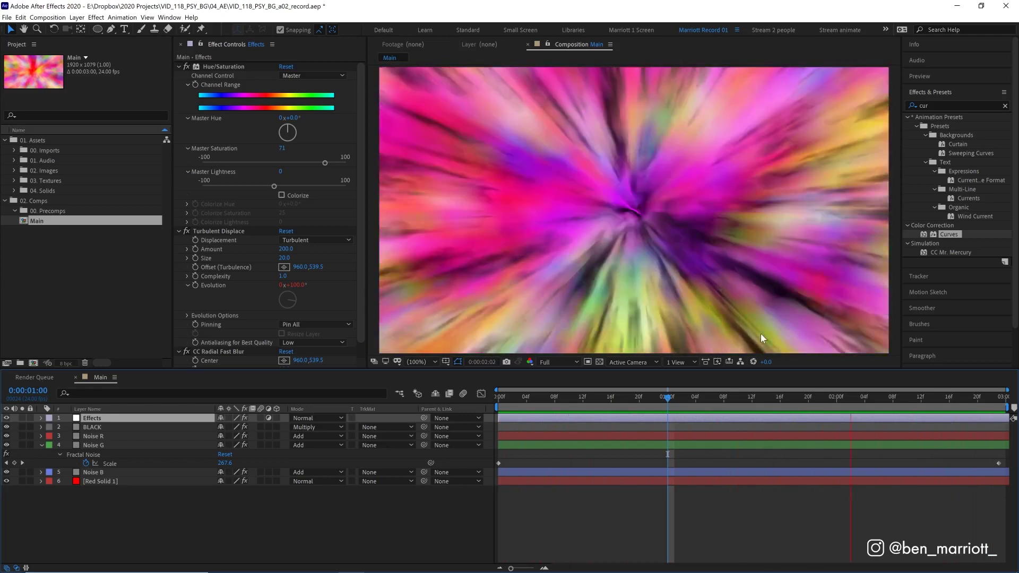
key(space)
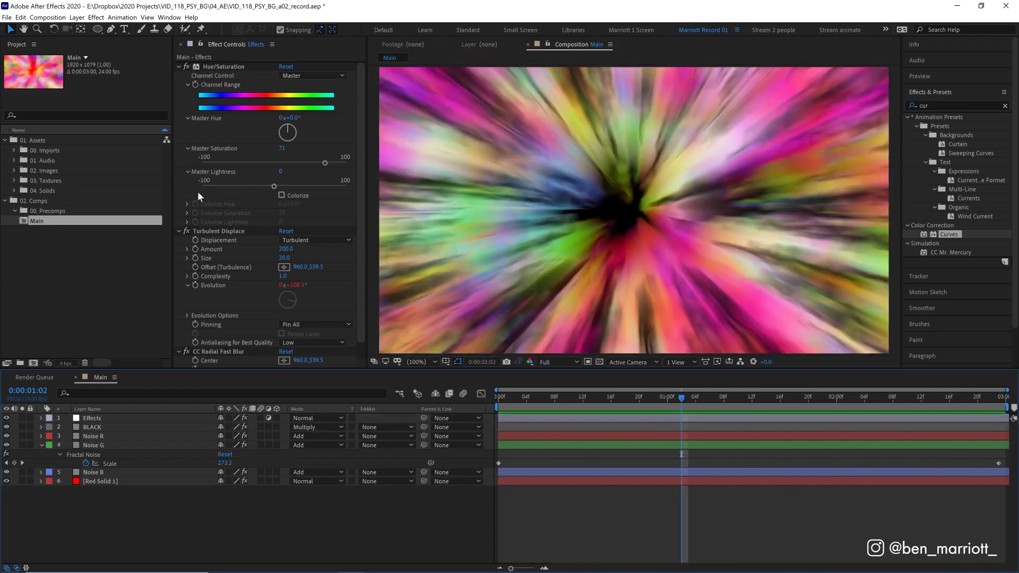
Draw a large ellipse, centre it in the composition and set its mode to Stencil Alpha.
click(99, 29)
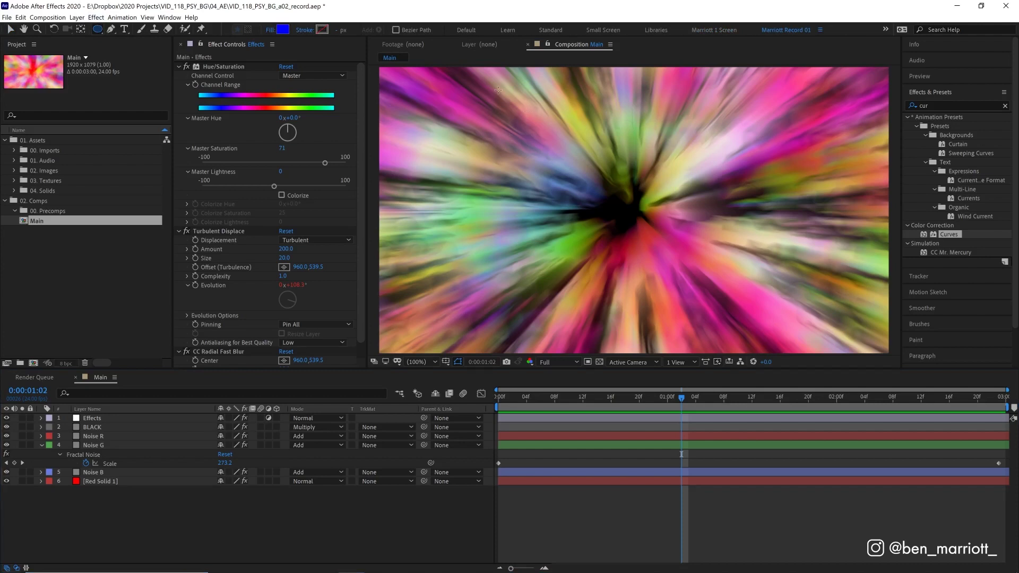
drag(499, 86, 758, 344)
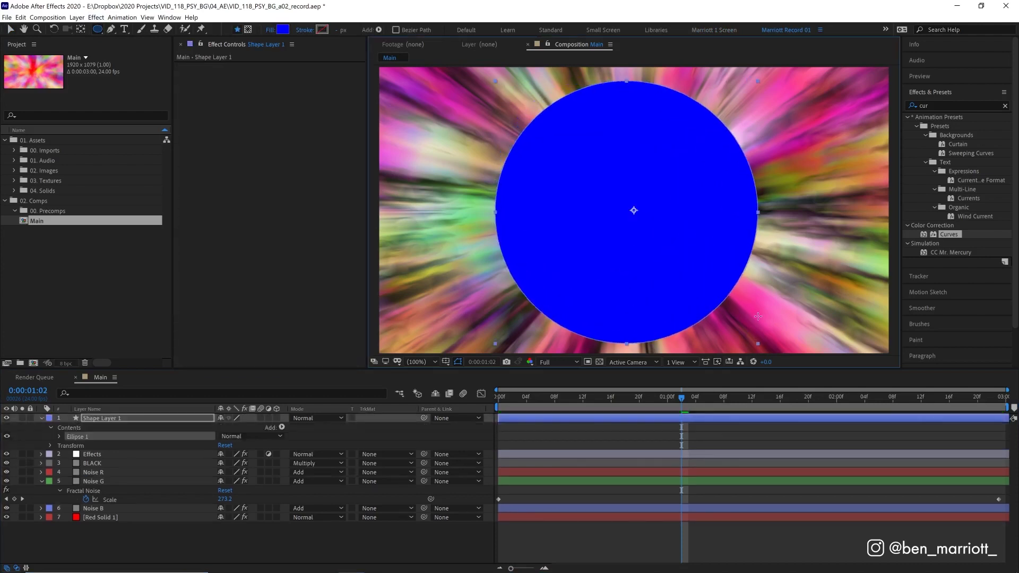
click(930, 246)
click(985, 246)
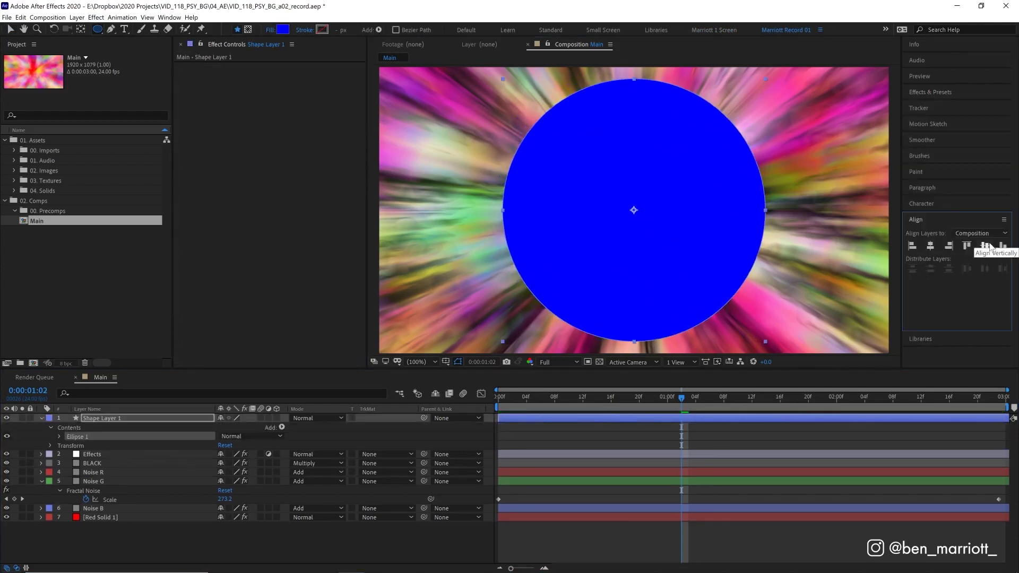
click(318, 419)
click(328, 359)
Duplicate the ellipse, set the copy to Normal mode, scale it to 35% and fill it black.
key(ctrl+d)
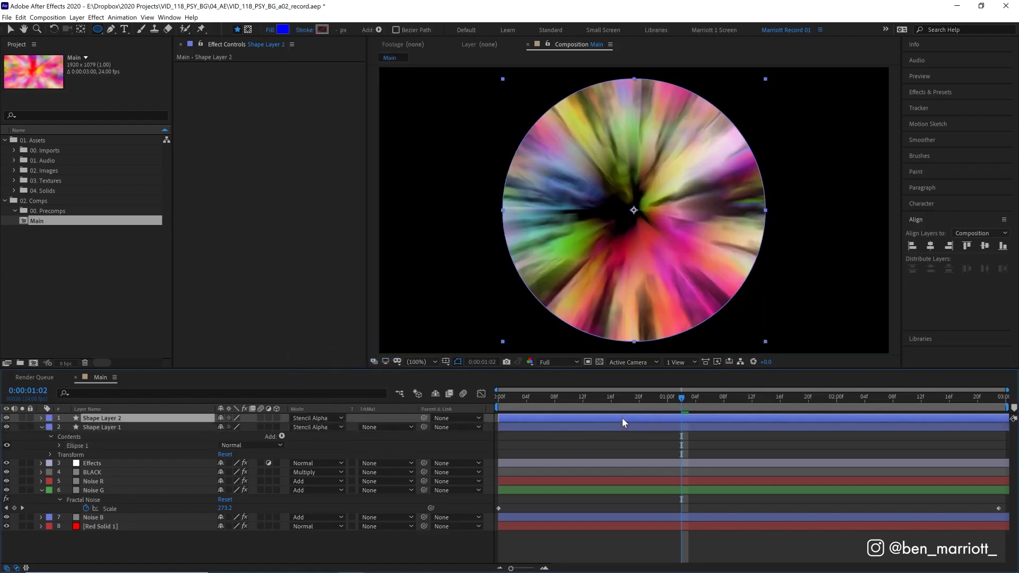
click(318, 418)
click(332, 27)
key(s)
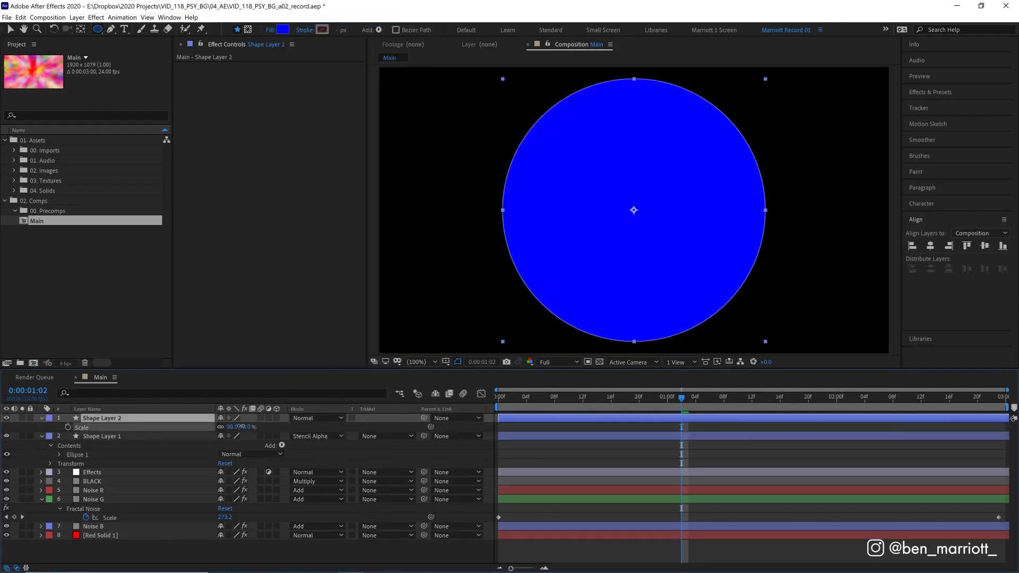
mouse_move(242, 428)
mouse_down()
mouse_move(205, 427)
mouse_move(223, 427)
mouse_up()
click(283, 29)
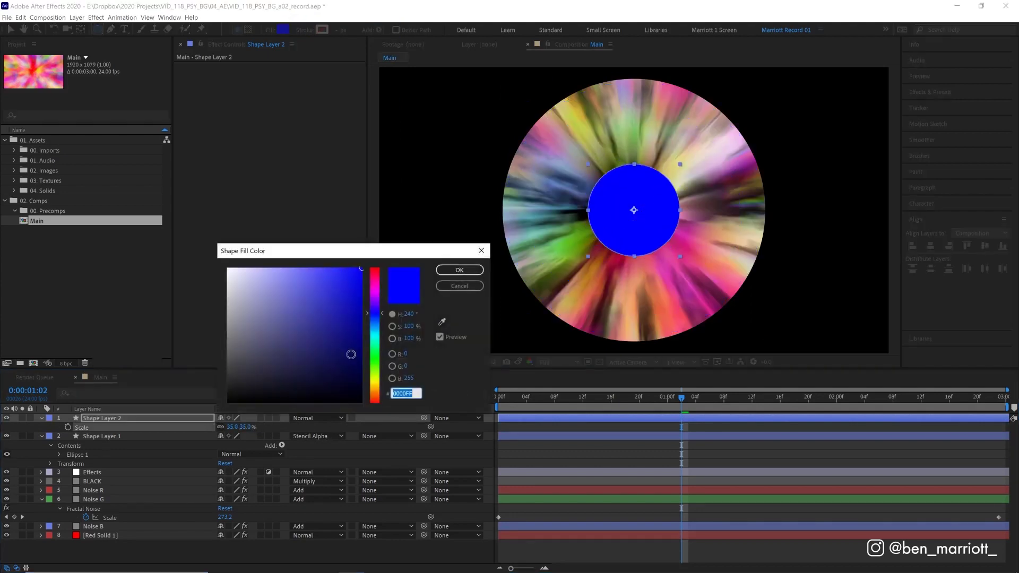
drag(351, 354, 407, 421)
click(460, 270)
key(space)
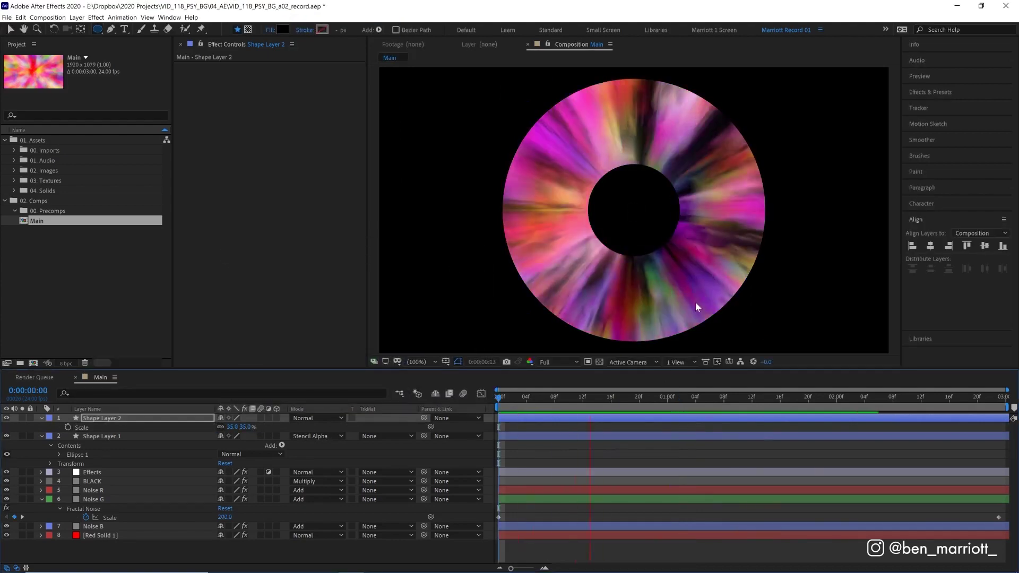